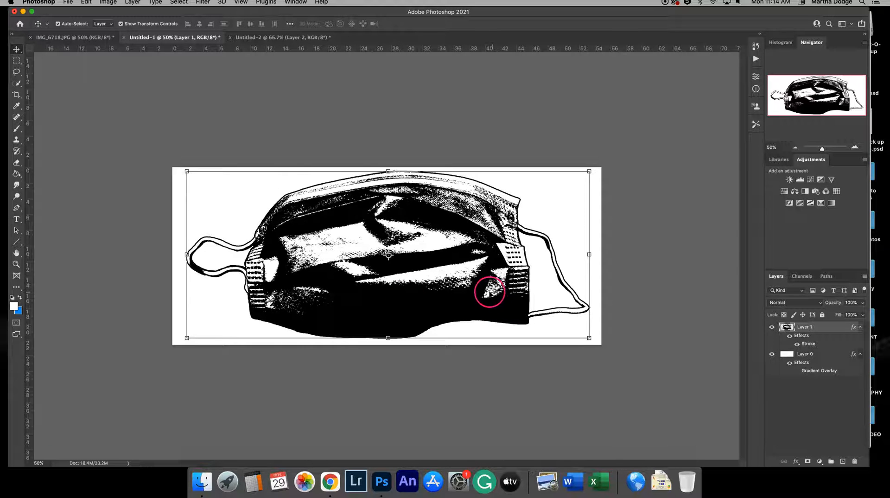
# Switch to Chrome and open the Color page listed under the Digital Photography class on the teacher's website
pyautogui.click(330, 481)
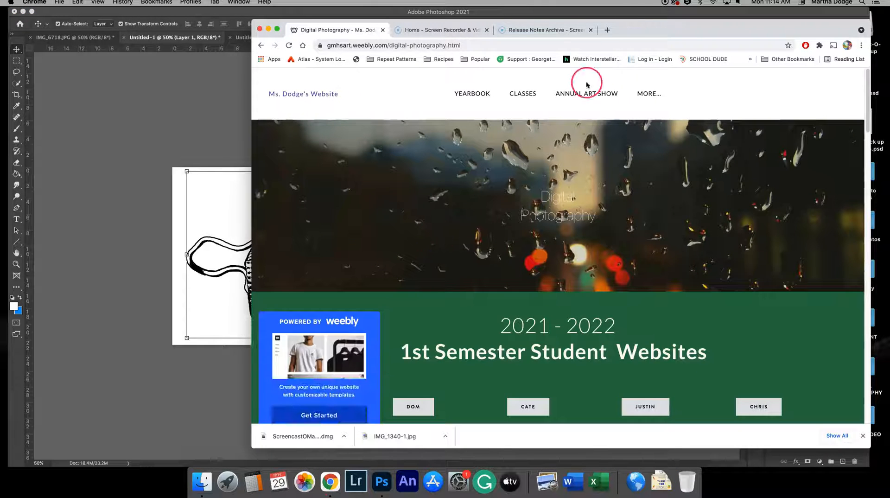
pyautogui.moveTo(606, 35); pyautogui.dragTo(495, 31)
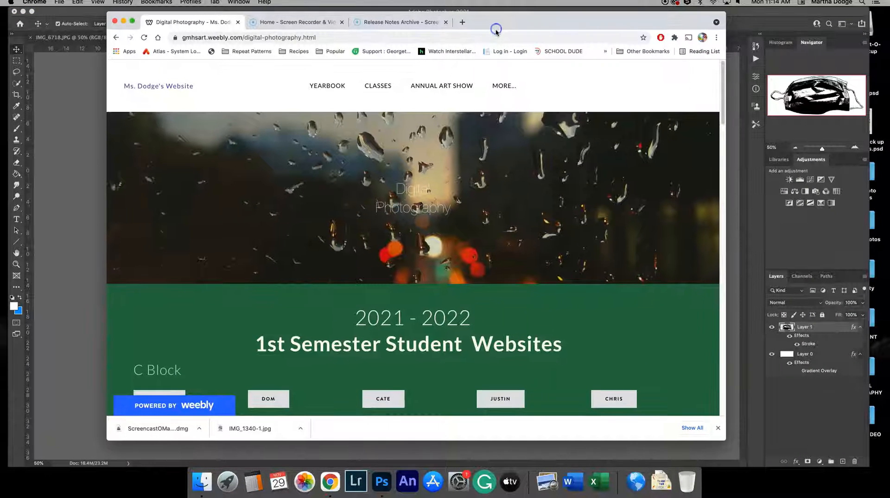
pyautogui.moveTo(379, 93)
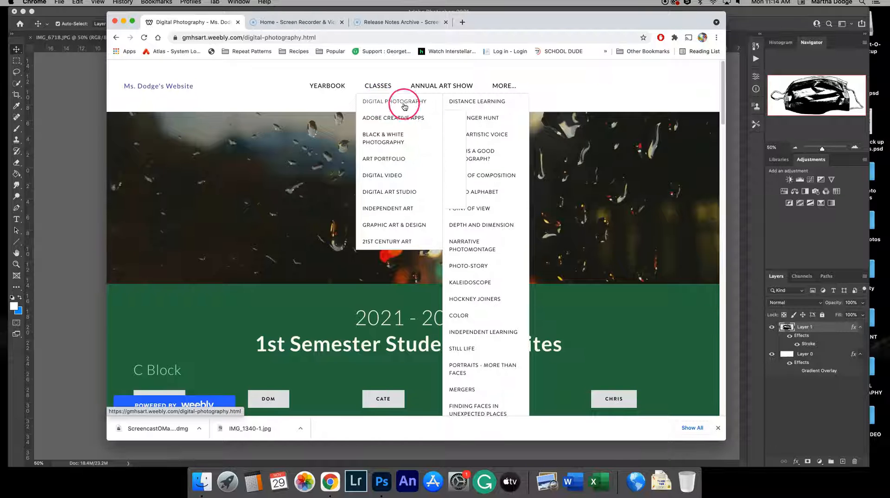
pyautogui.click(460, 315)
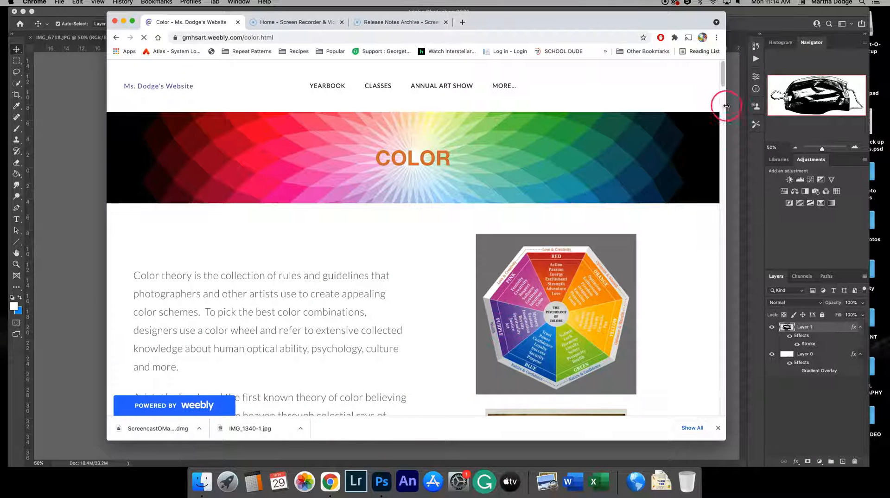
# Review the Color page's assignment list and example color schemes, and enlarge the analogous colors wheel
pyautogui.moveTo(721, 82); pyautogui.dragTo(723, 183)
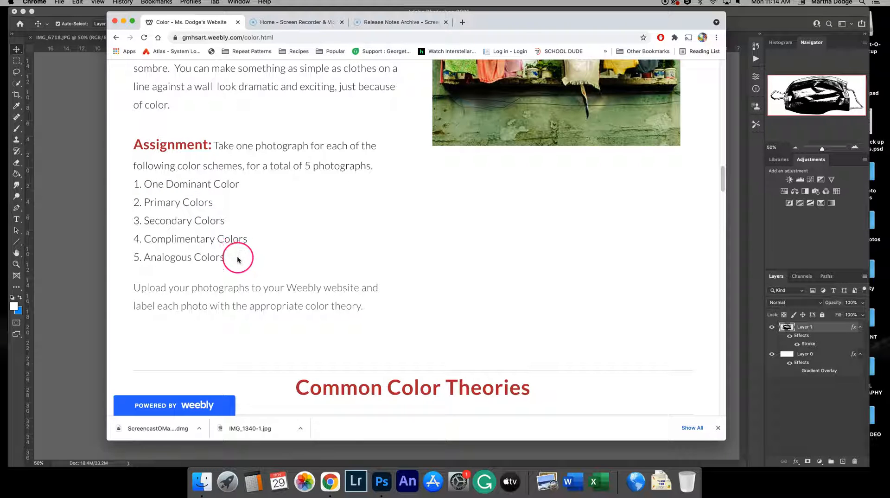
pyautogui.moveTo(722, 176); pyautogui.dragTo(725, 353)
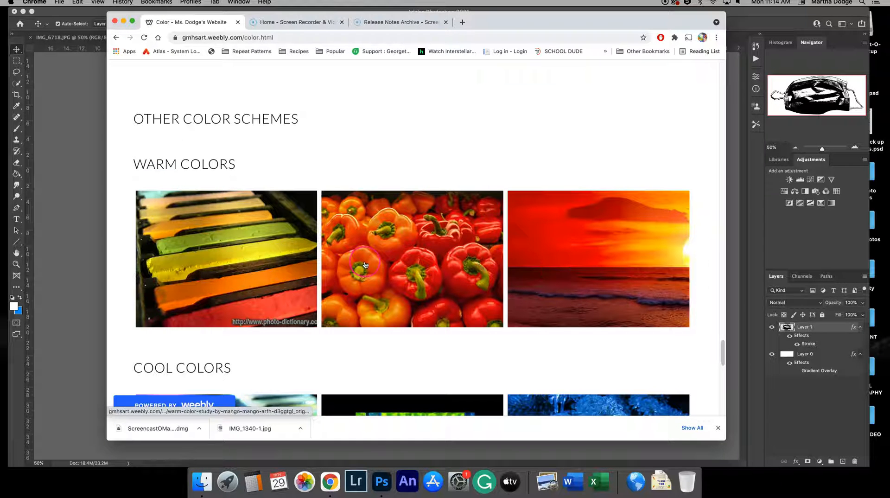
pyautogui.moveTo(722, 348); pyautogui.dragTo(724, 366)
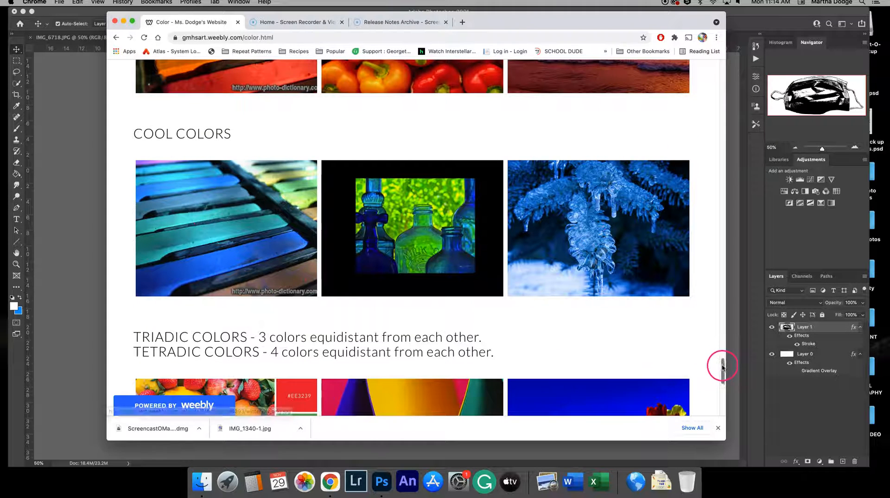
pyautogui.moveTo(722, 365); pyautogui.dragTo(725, 375)
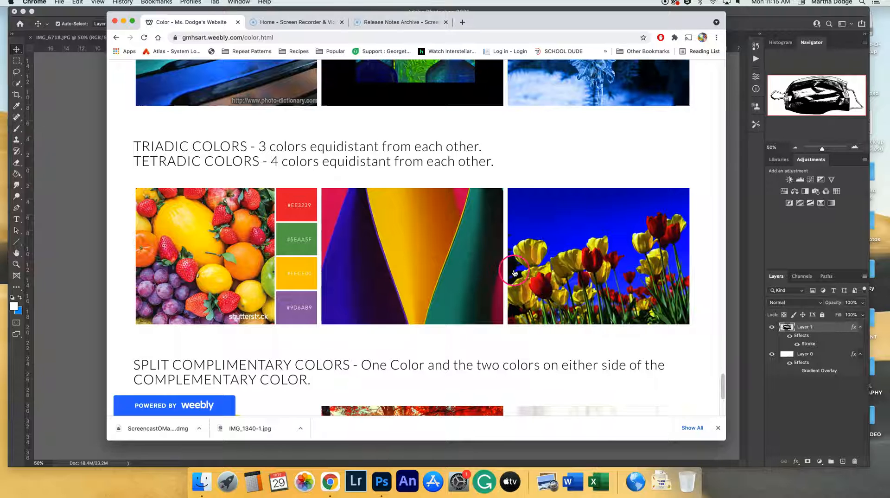
pyautogui.moveTo(724, 389); pyautogui.dragTo(716, 328)
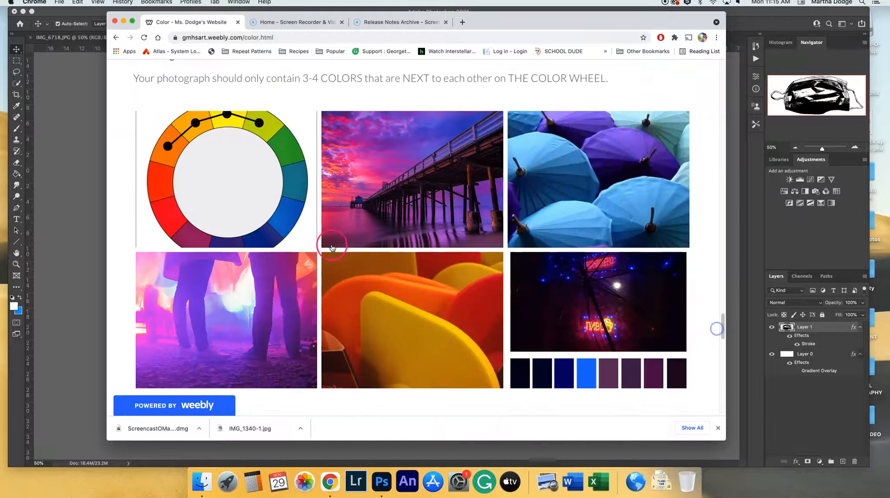
pyautogui.click(269, 214)
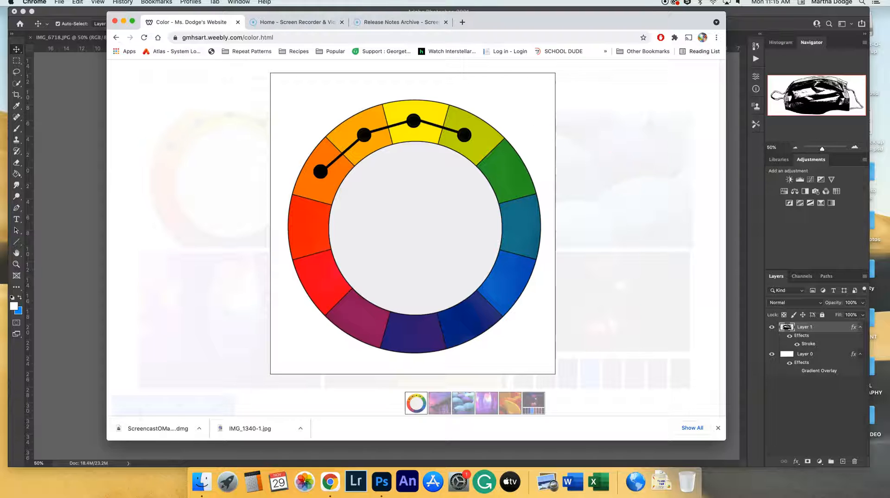
# Reopen the Digital Photography Color page and examine its split complementary and primary color examples
pyautogui.click(115, 38)
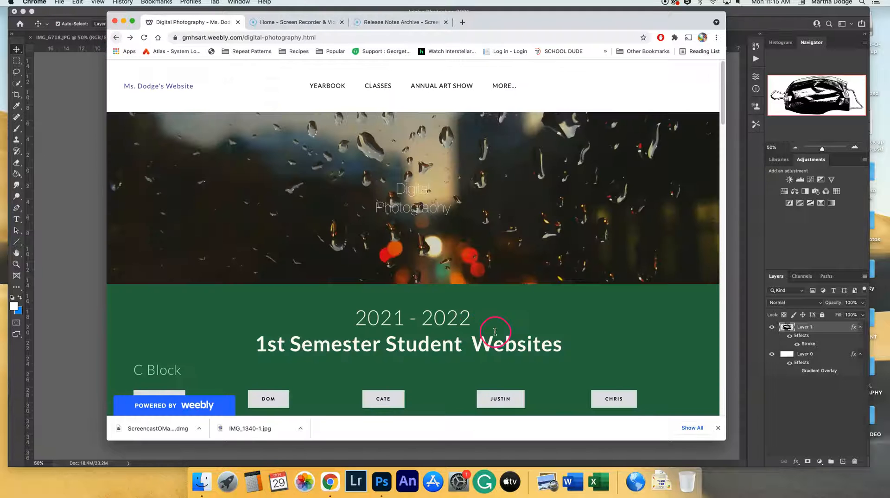
pyautogui.moveTo(382, 90)
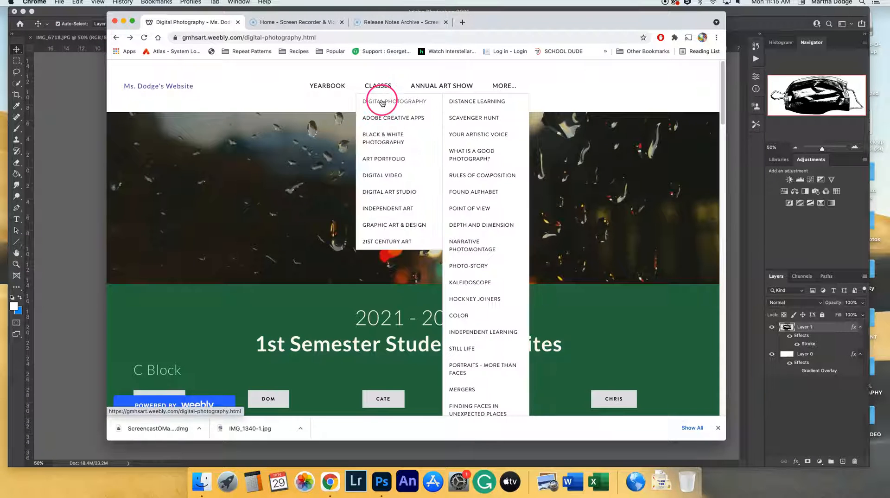
pyautogui.moveTo(466, 246)
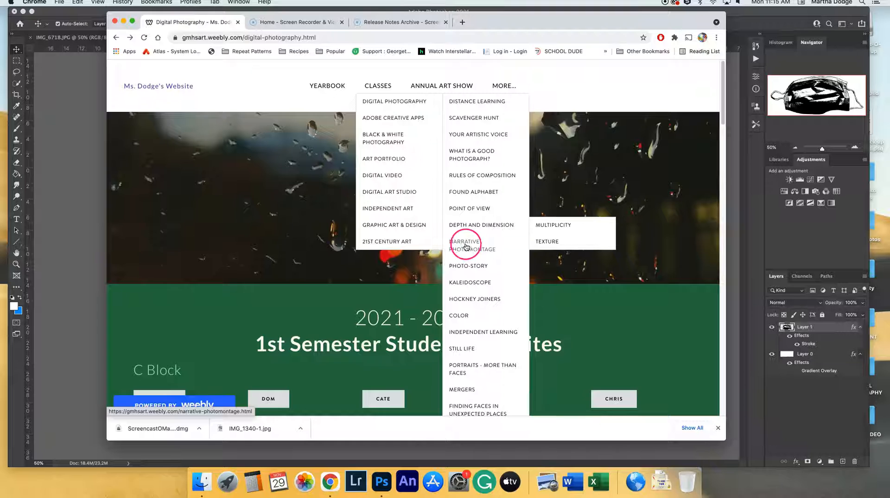
pyautogui.click(461, 315)
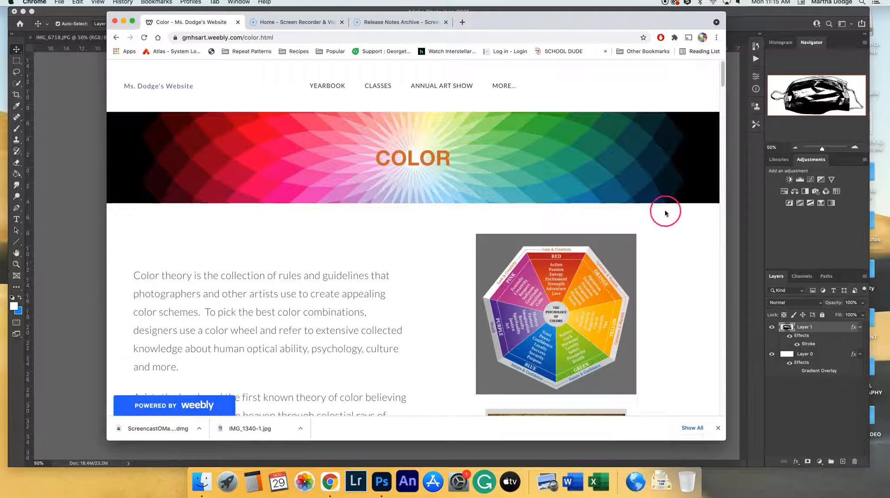
pyautogui.moveTo(721, 79); pyautogui.dragTo(720, 406)
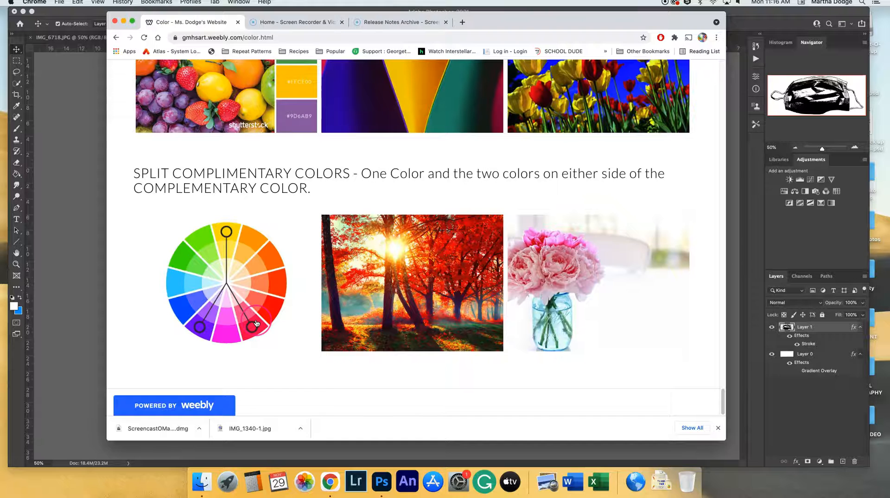
pyautogui.scroll(10, 255, 323)
pyautogui.scroll(10, 257, 323)
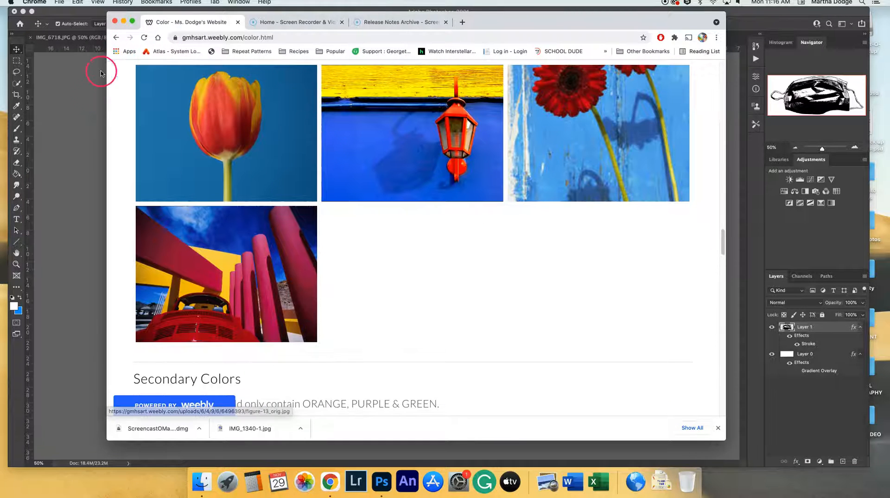
# Switch back to Photoshop, select Layer 0, and toggle the visibility of the face mask layer to check the background
pyautogui.click(86, 101)
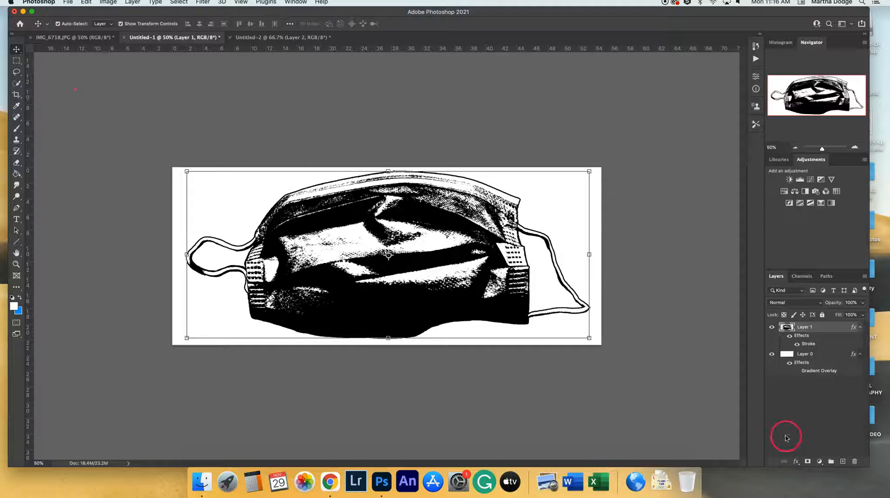
pyautogui.click(810, 437)
pyautogui.click(789, 358)
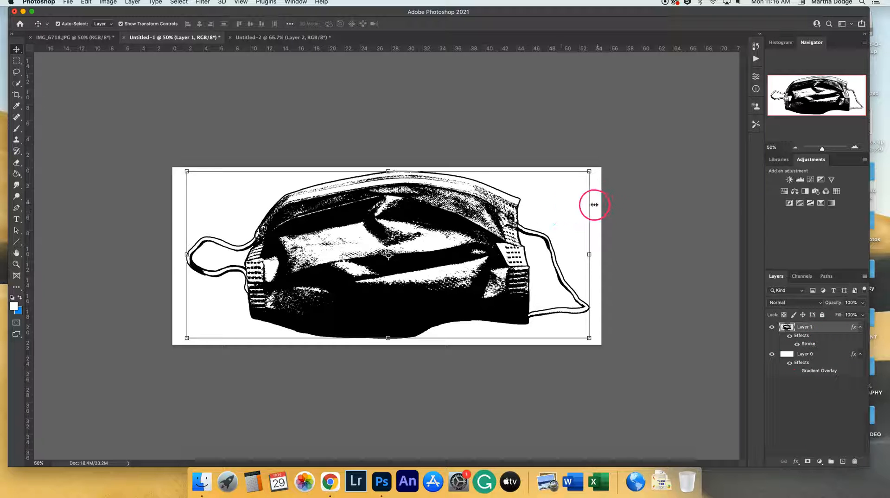
pyautogui.click(788, 356)
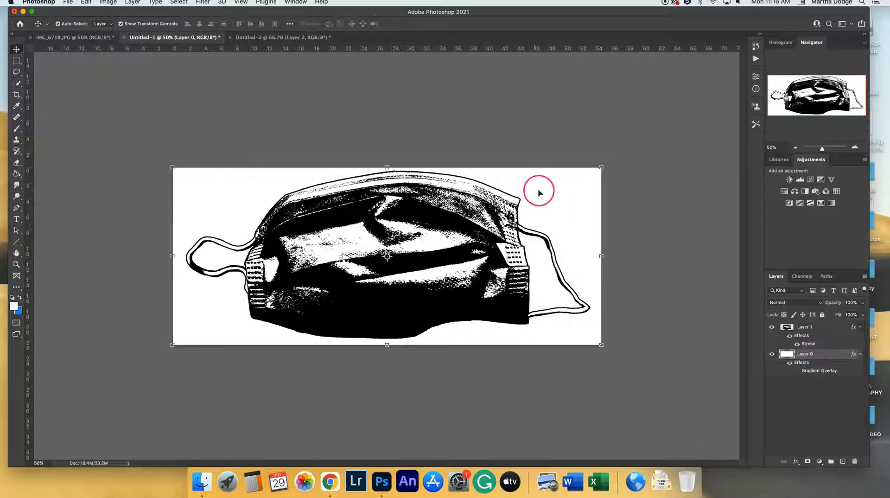
pyautogui.click(771, 327)
pyautogui.click(771, 327)
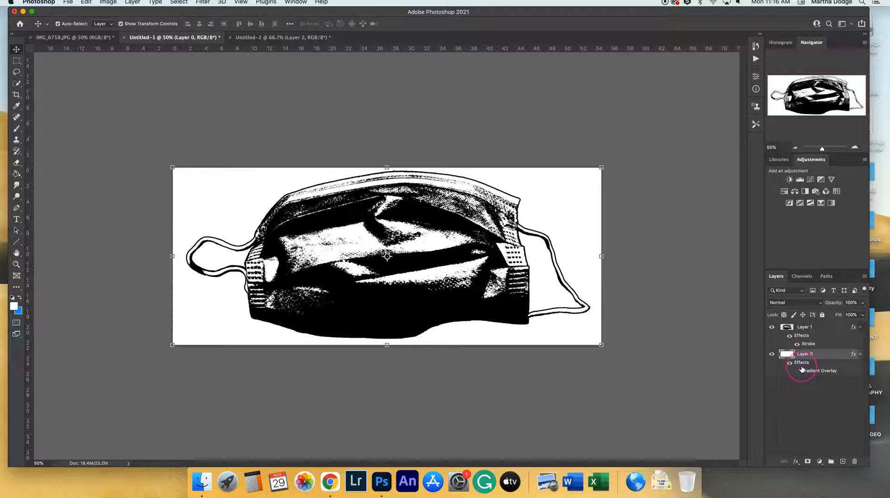
# Resize the Photoshop window to uncover the tools and set the foreground color to bright blue #02a0fa
pyautogui.click(68, 190)
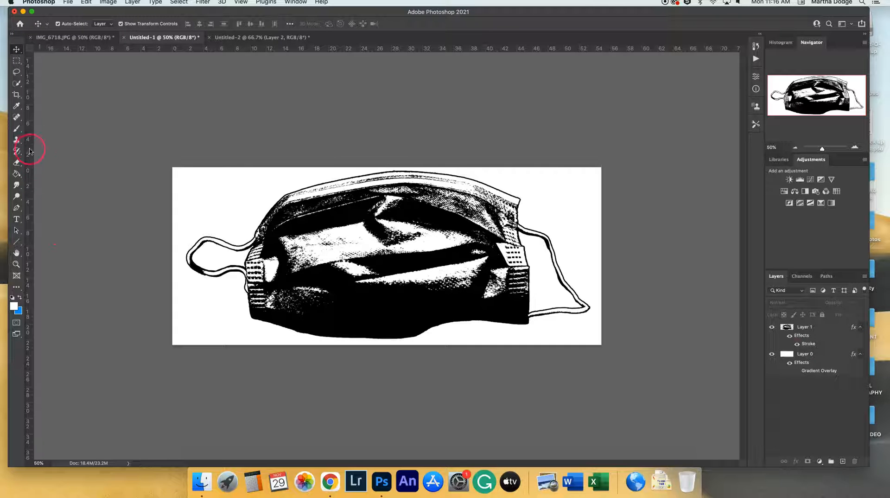
pyautogui.moveTo(7, 123); pyautogui.dragTo(71, 128)
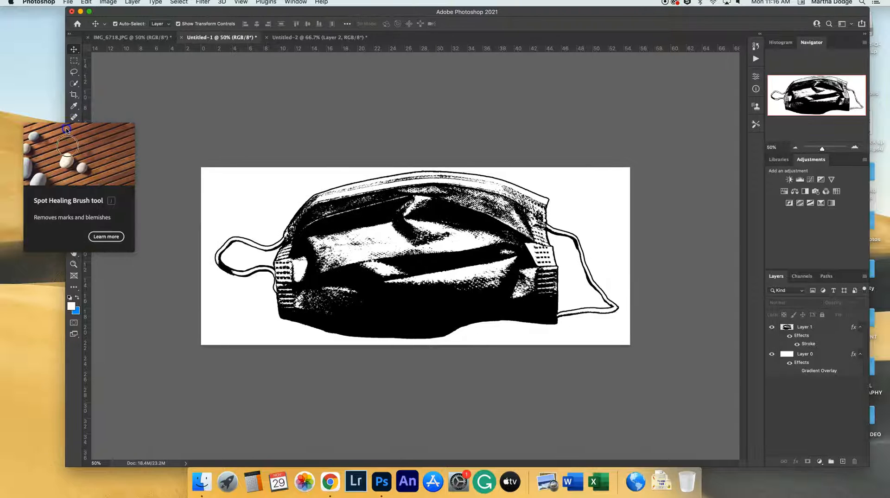
pyautogui.click(72, 305)
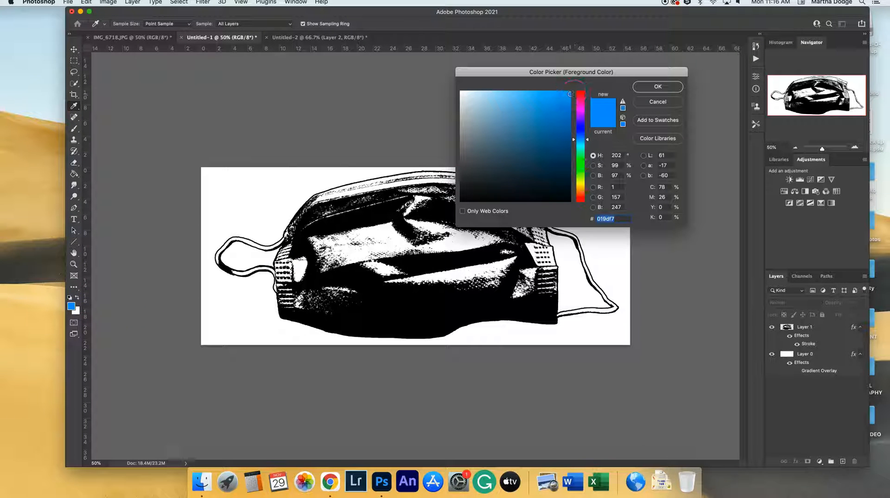
pyautogui.click(567, 94)
pyautogui.click(569, 93)
pyautogui.click(569, 92)
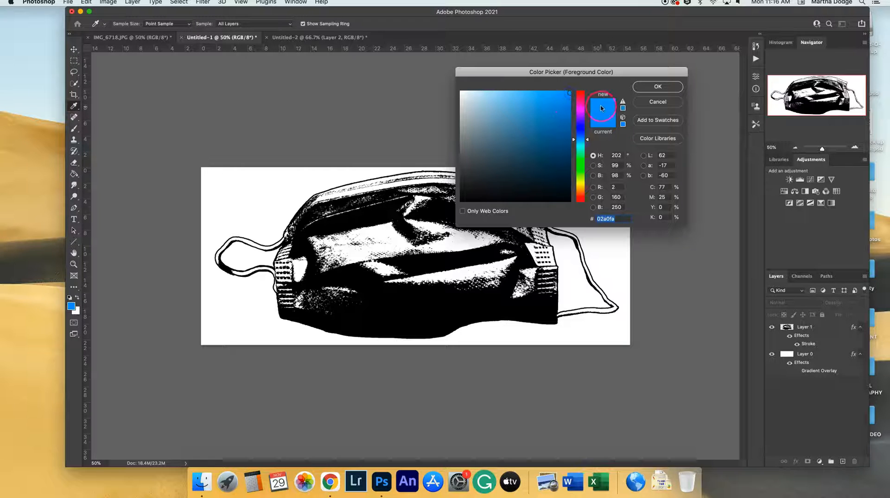
pyautogui.click(658, 86)
pyautogui.press('v')
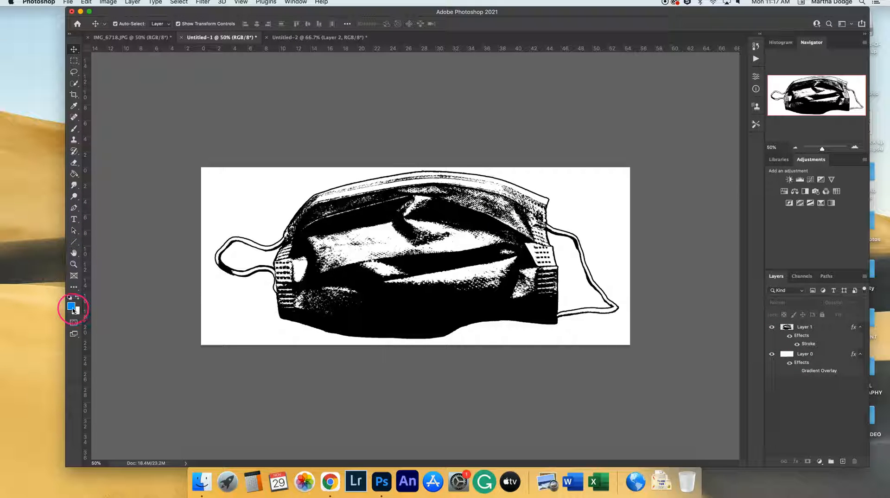
# Fill the white background of Layer 0 with the blue foreground color using the Paint Bucket tool
pyautogui.click(74, 173)
pyautogui.click(95, 181)
pyautogui.click(812, 354)
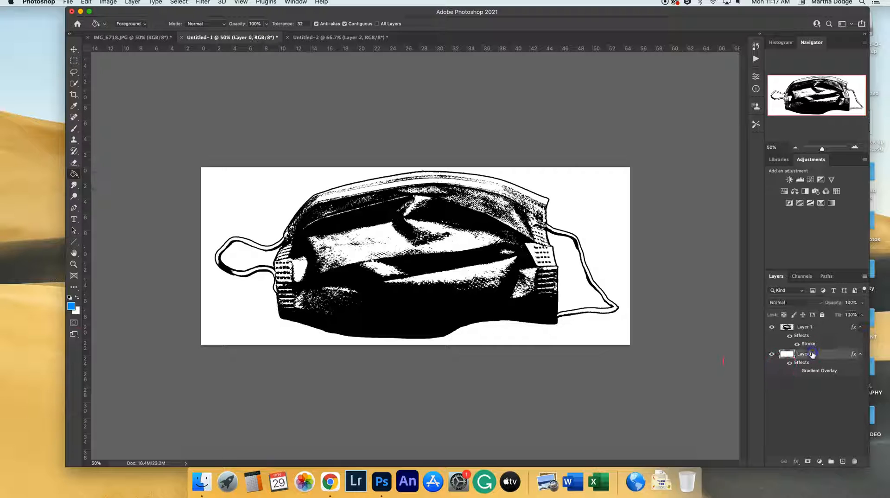
pyautogui.click(247, 308)
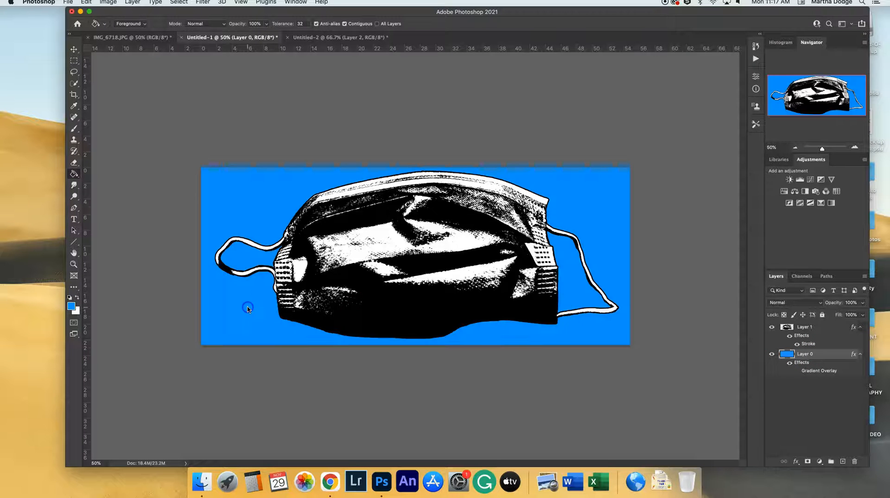
# Add a Gradient Map adjustment above Layer 0 and open its gradient for editing, selecting the start and end color stops
pyautogui.click(815, 355)
pyautogui.click(830, 204)
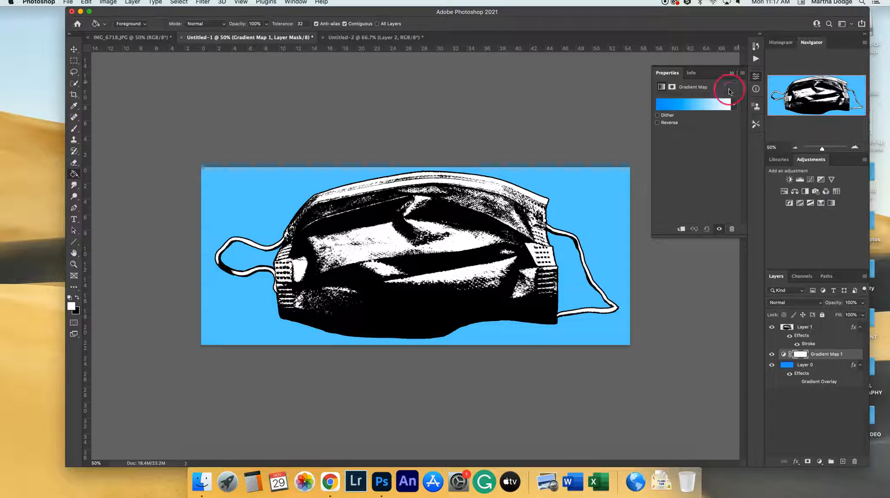
pyautogui.moveTo(696, 70); pyautogui.dragTo(648, 64)
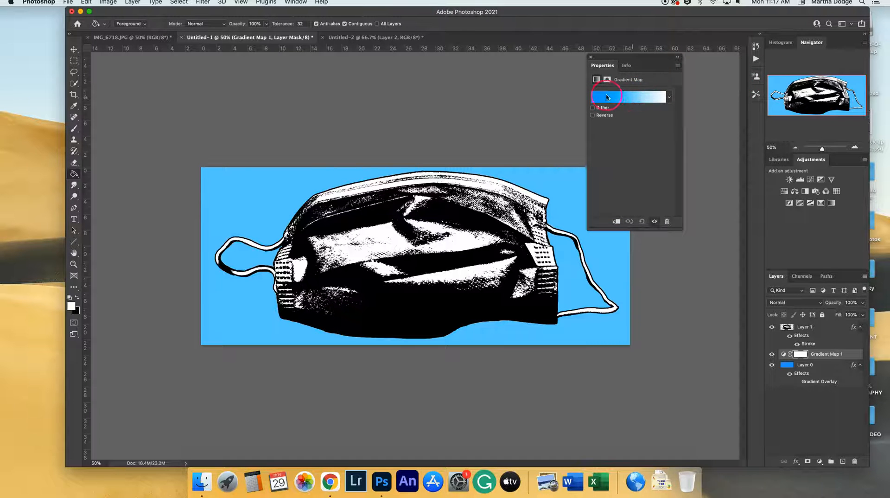
pyautogui.click(629, 100)
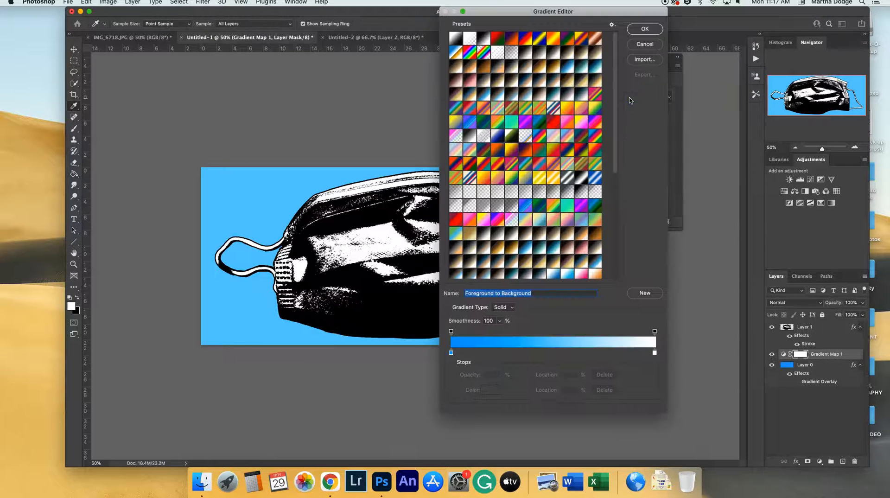
pyautogui.click(451, 353)
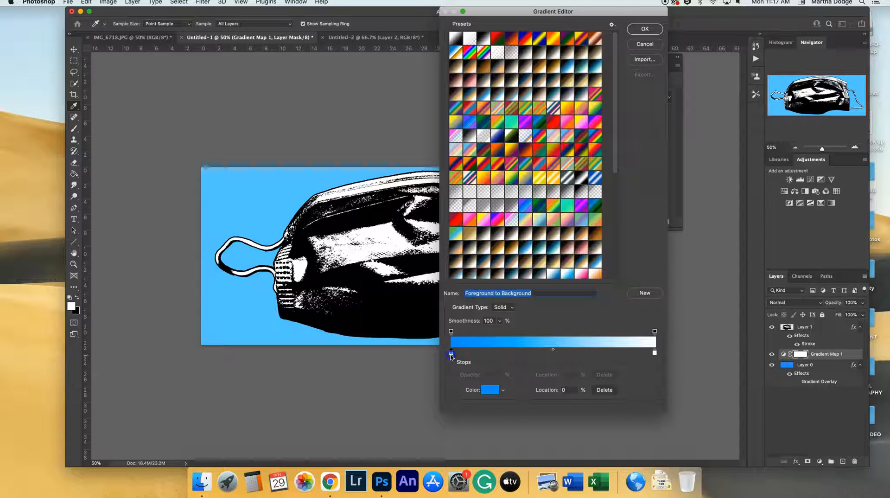
pyautogui.click(654, 353)
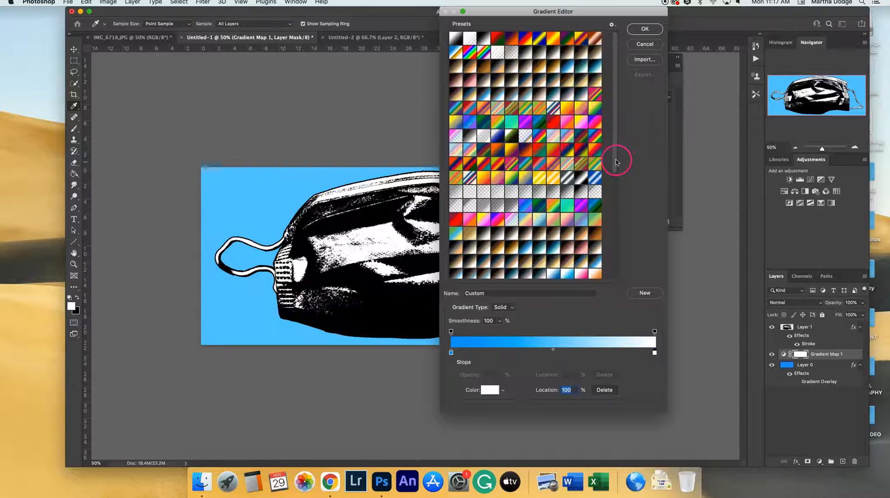
# Try out several gradient presets for the Gradient Map, including Red, Blue, White and Sepia 2
pyautogui.click(563, 228)
pyautogui.click(536, 133)
pyautogui.click(530, 95)
pyautogui.click(557, 109)
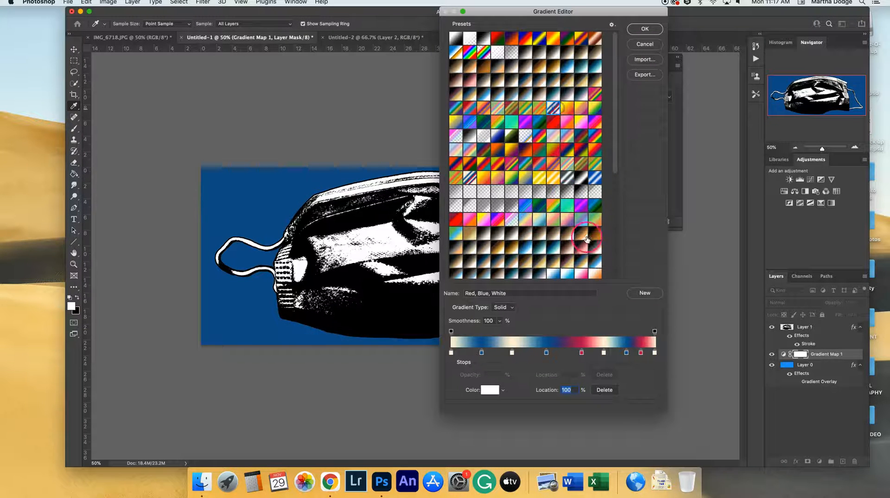
pyautogui.click(539, 233)
pyautogui.scroll(-5, 610, 260)
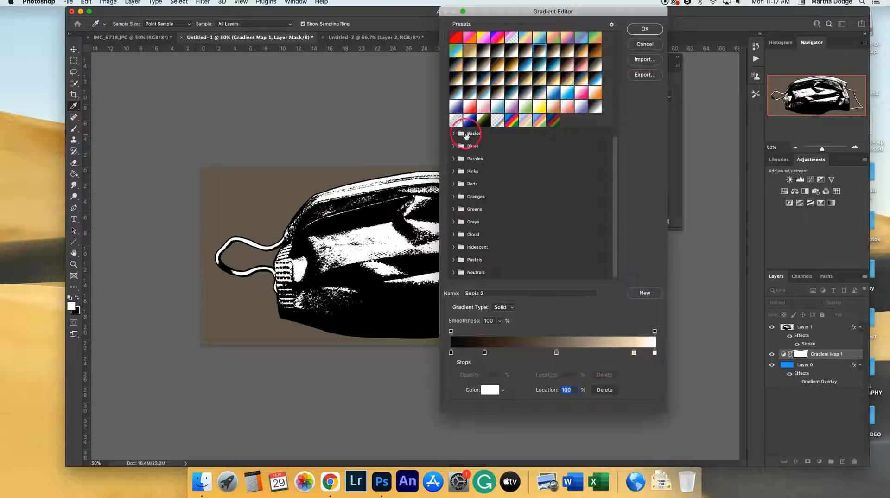
# Expand the Blues and Purples preset groups and try the Blue_27 gradient on the background
pyautogui.click(453, 146)
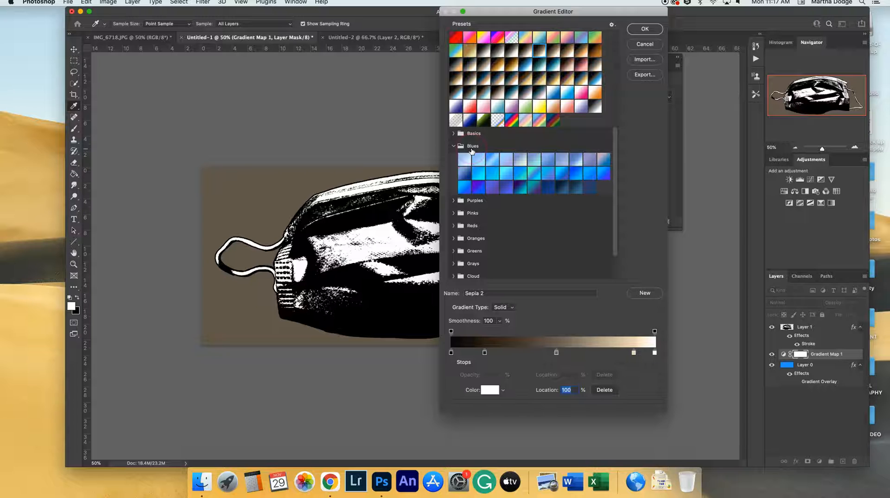
pyautogui.click(452, 200)
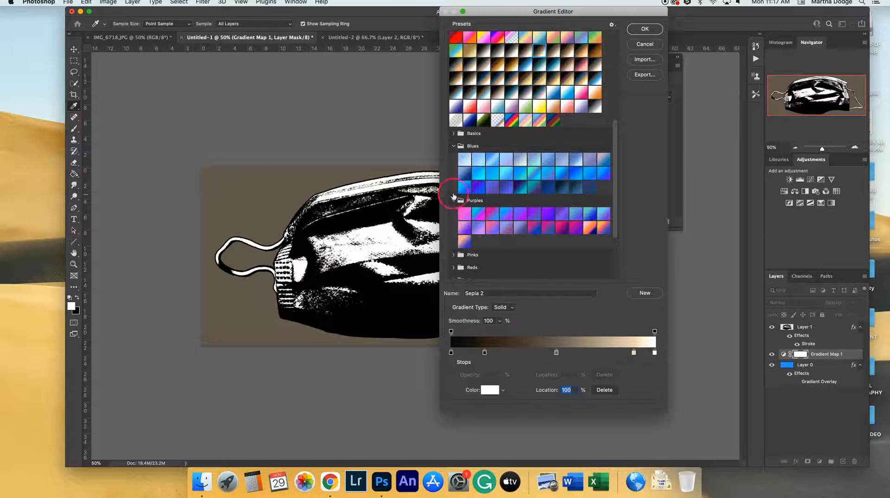
pyautogui.click(518, 190)
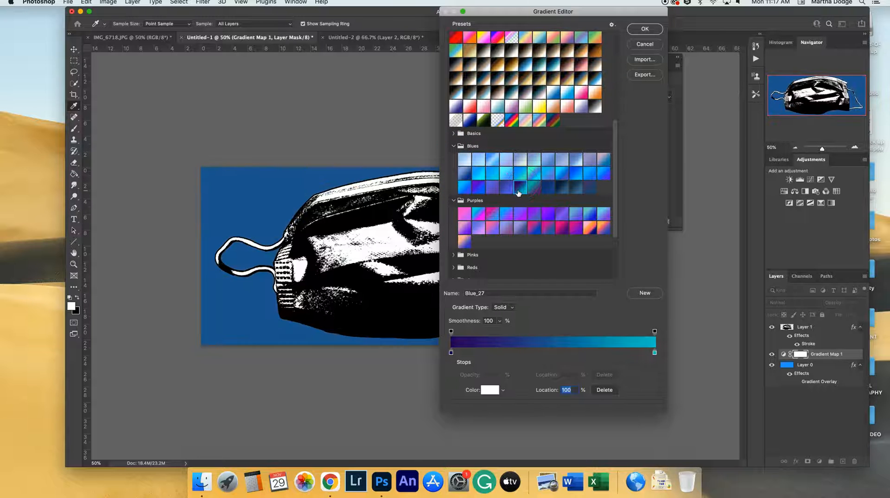
pyautogui.click(453, 146)
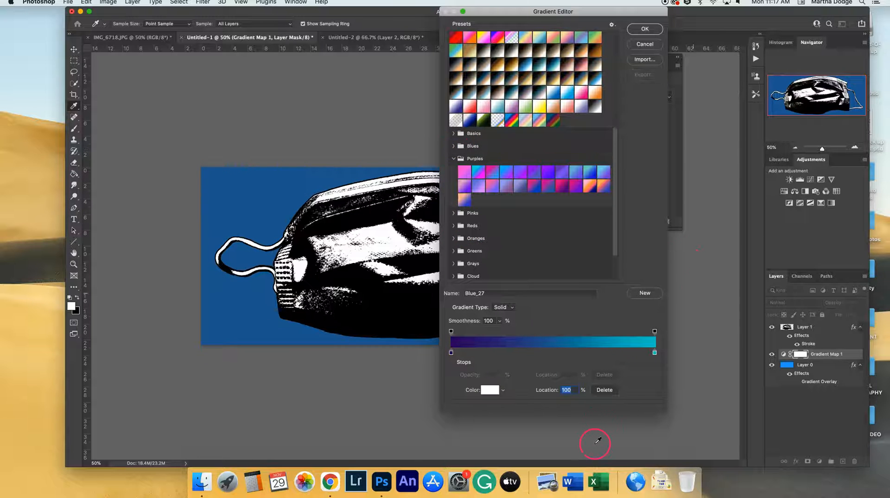
# Switch to Chrome, consult the enlarged color wheel in the Analogous Colors section of the color page, and return to Photoshop
pyautogui.click(330, 481)
pyautogui.moveTo(723, 246); pyautogui.dragTo(722, 318)
pyautogui.click(234, 304)
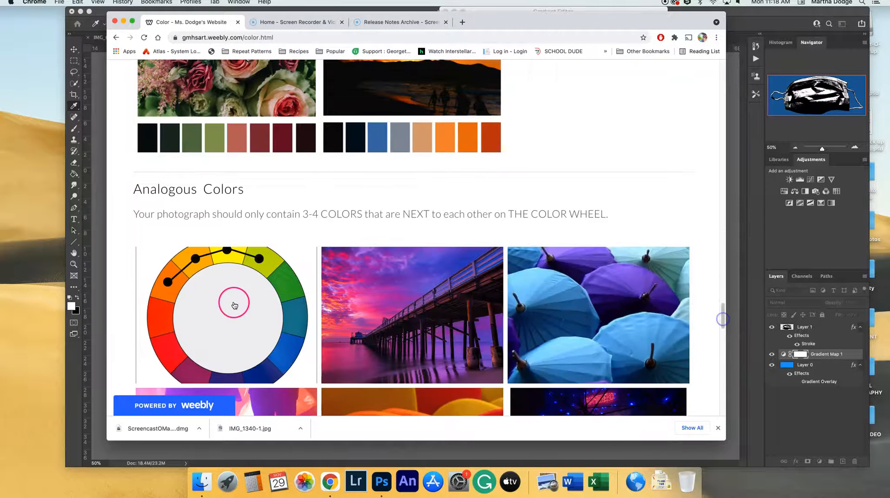
pyautogui.click(541, 324)
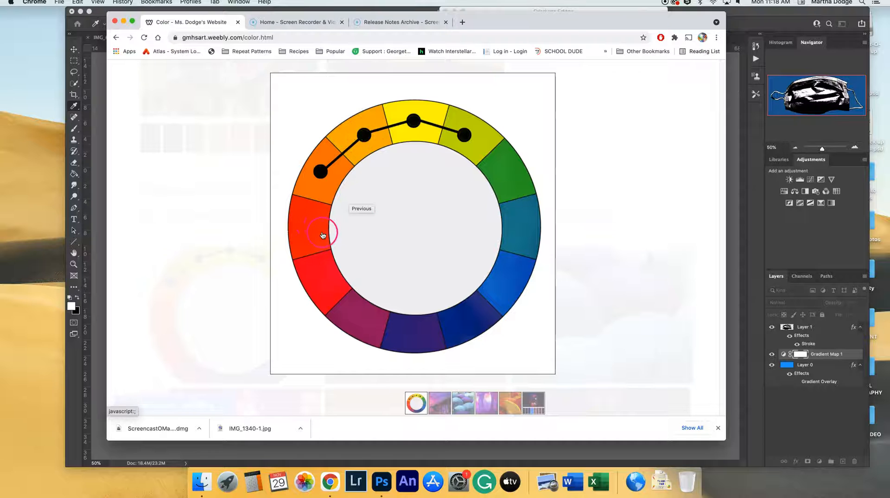
pyautogui.click(103, 105)
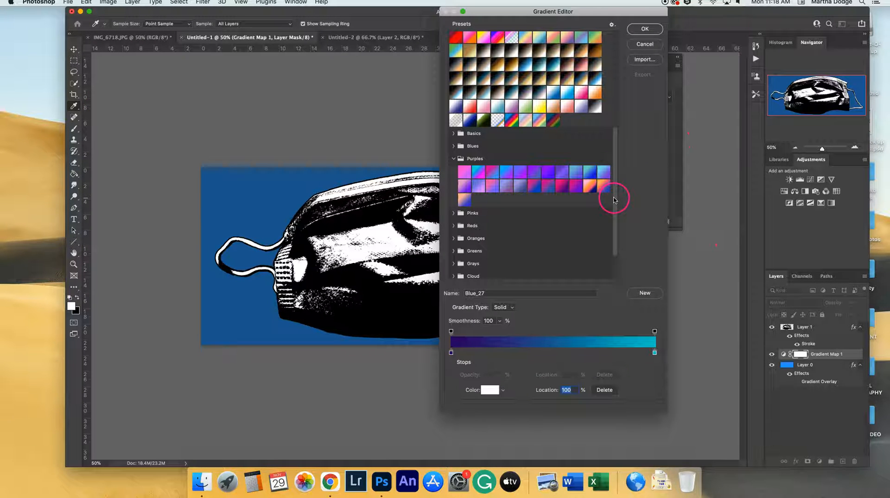
# Apply the Orange_05 preset from the Oranges group to the Gradient Map and accept the gradient
pyautogui.click(454, 238)
pyautogui.moveTo(617, 221); pyautogui.dragTo(609, 255)
pyautogui.click(521, 188)
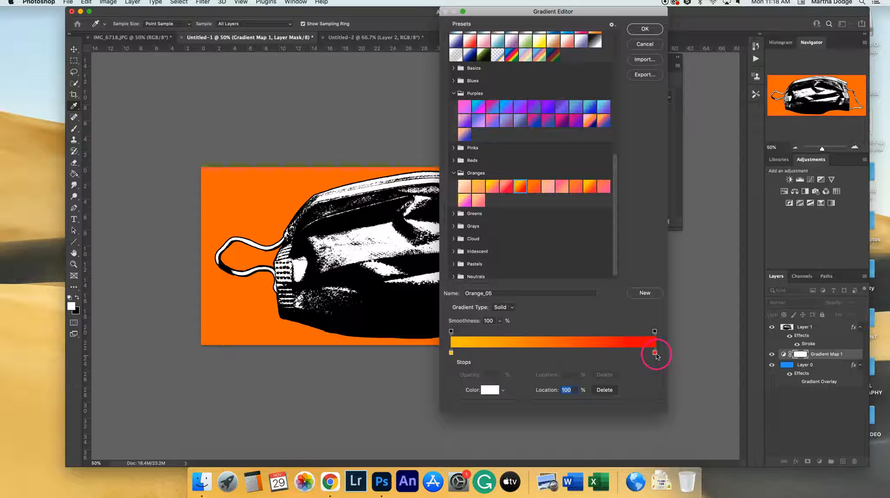
pyautogui.click(452, 353)
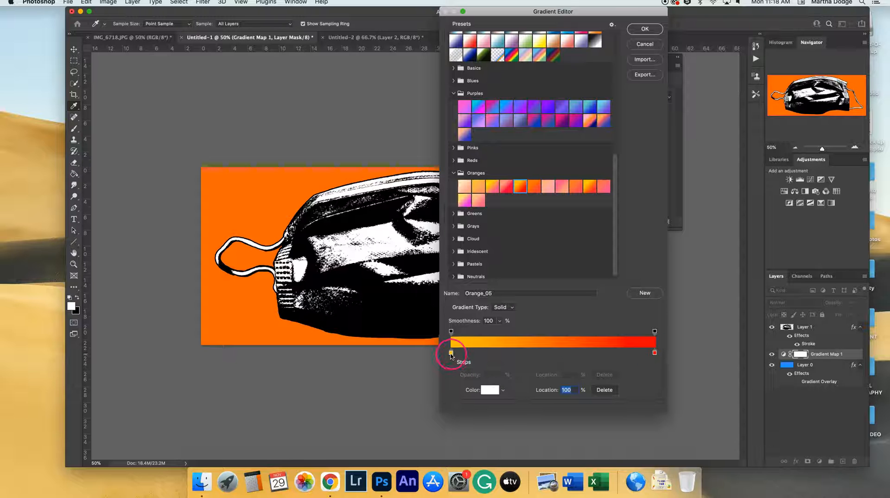
pyautogui.click(644, 29)
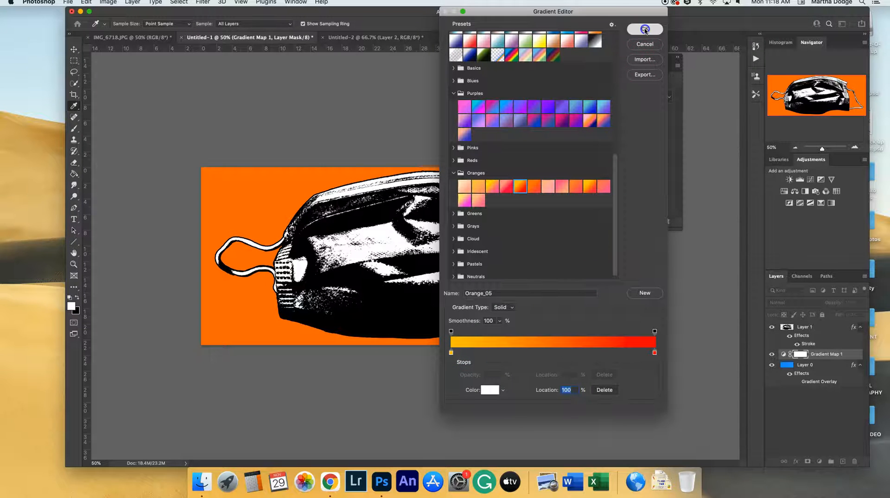
# Move Gradient Map 1 above Layer 1 and clip it to the face mask layer with a clipping mask
pyautogui.click(829, 355)
pyautogui.moveTo(830, 357); pyautogui.dragTo(825, 330)
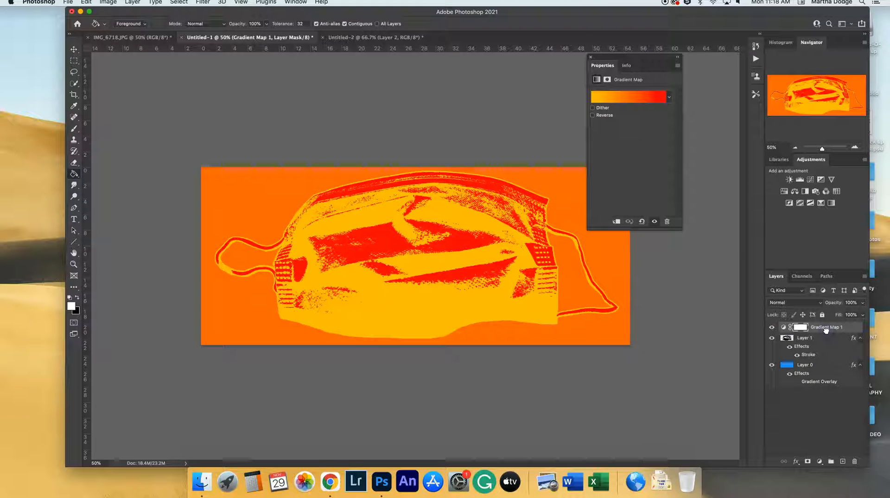
pyautogui.click(823, 332)
pyautogui.rightClick(822, 331)
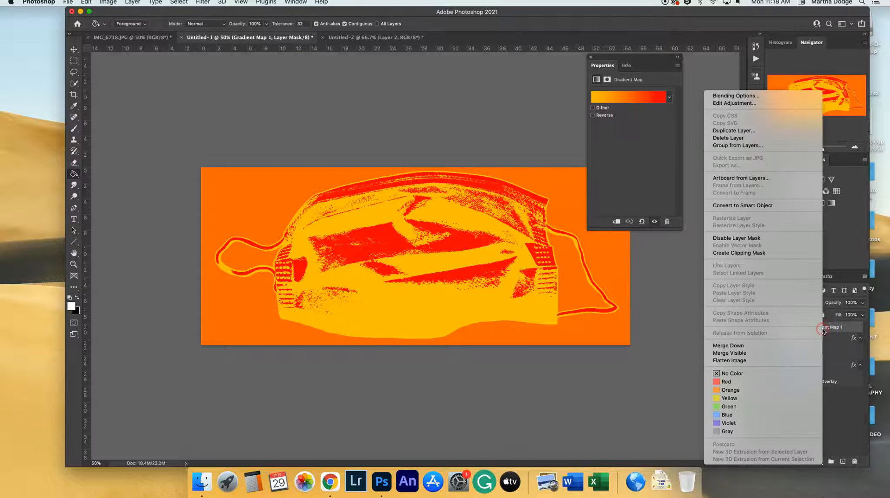
pyautogui.click(758, 253)
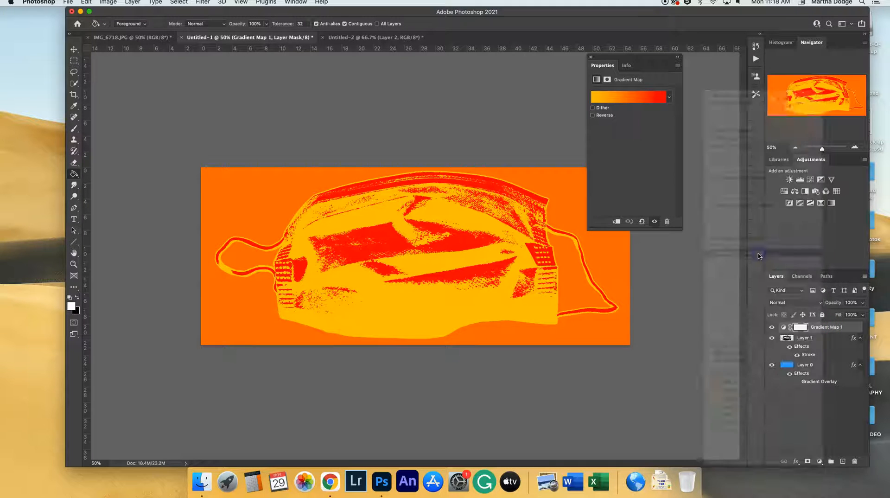
pyautogui.click(808, 313)
pyautogui.click(788, 339)
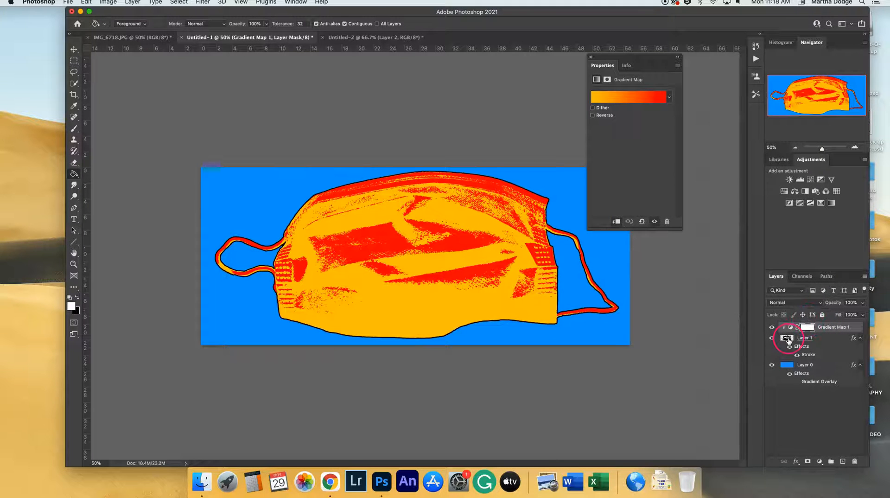
pyautogui.click(421, 248)
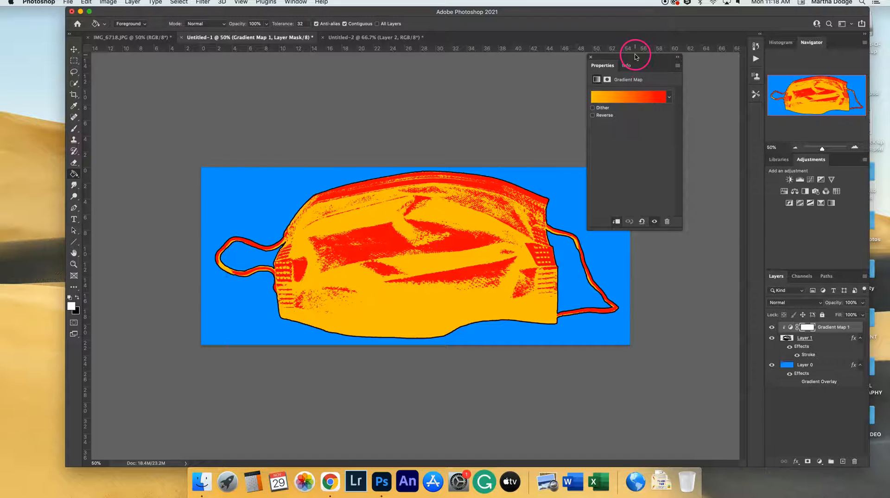
# Move the Properties panel aside and flatten the colored mask image into a single layer
pyautogui.moveTo(639, 56); pyautogui.dragTo(729, 69)
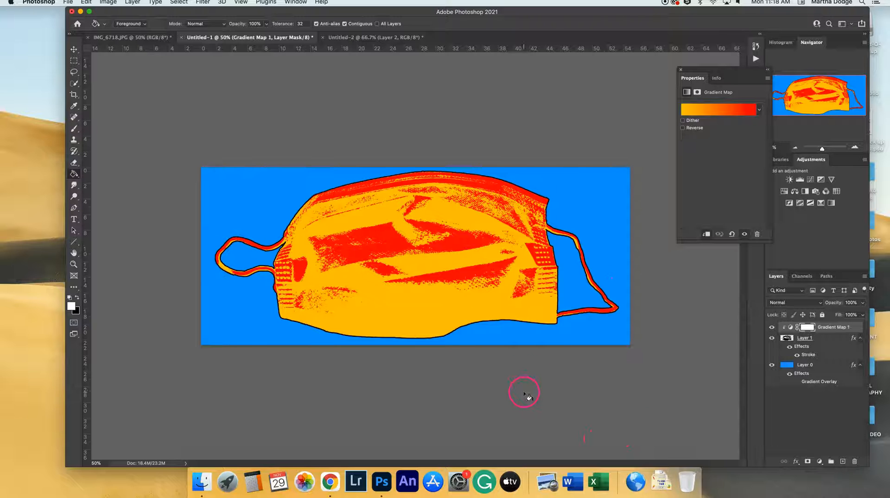
pyautogui.click(133, 3)
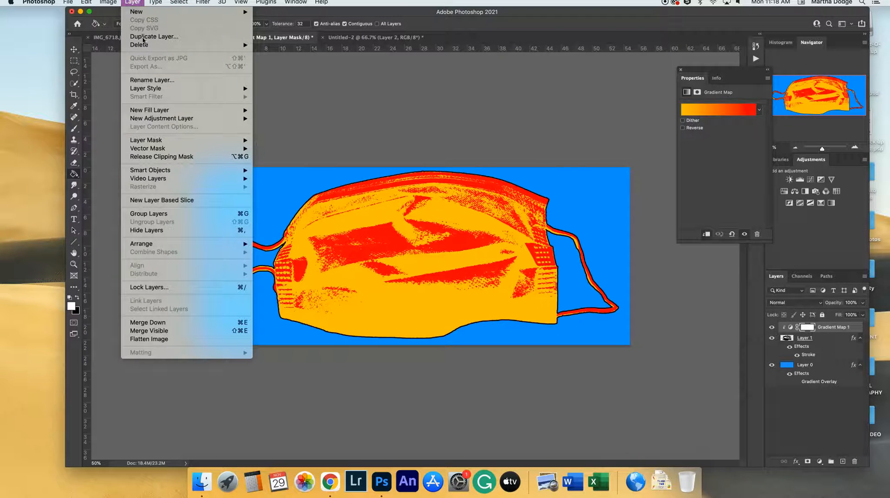
pyautogui.click(169, 339)
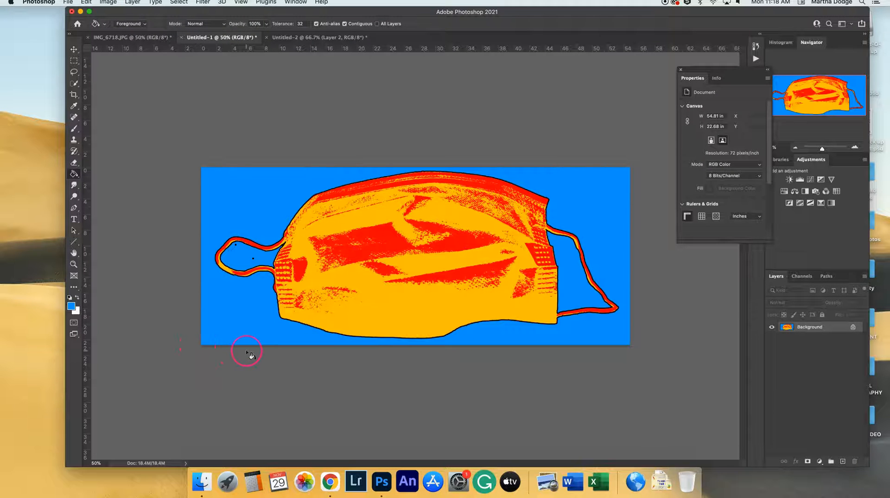
# Copy the entire flattened mask image and paste it into the Untitled-2 document
pyautogui.press('super+a')
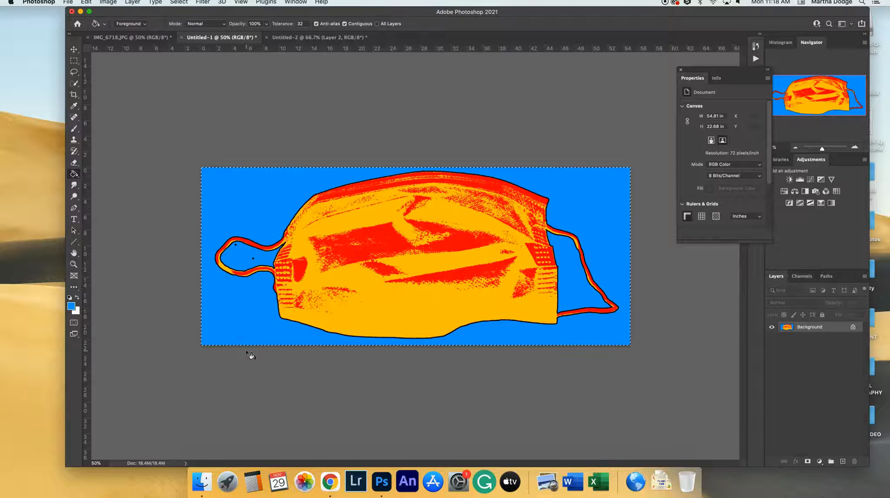
pyautogui.click(306, 39)
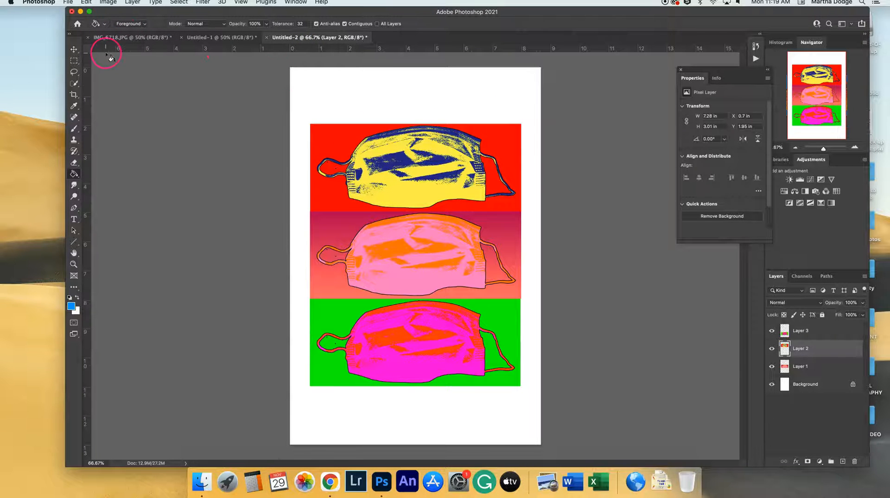
pyautogui.press('super+v')
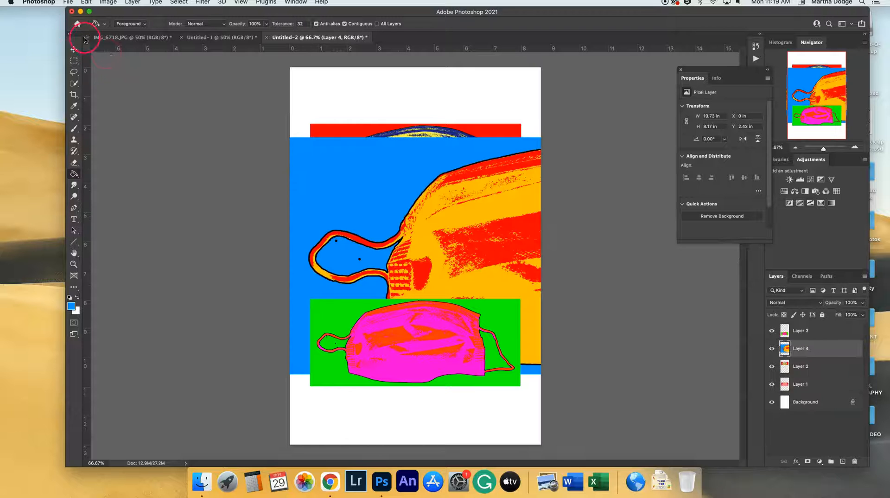
# Scale the pasted blue and orange mask down to the width of the other panels and place it above the red panel
pyautogui.click(75, 50)
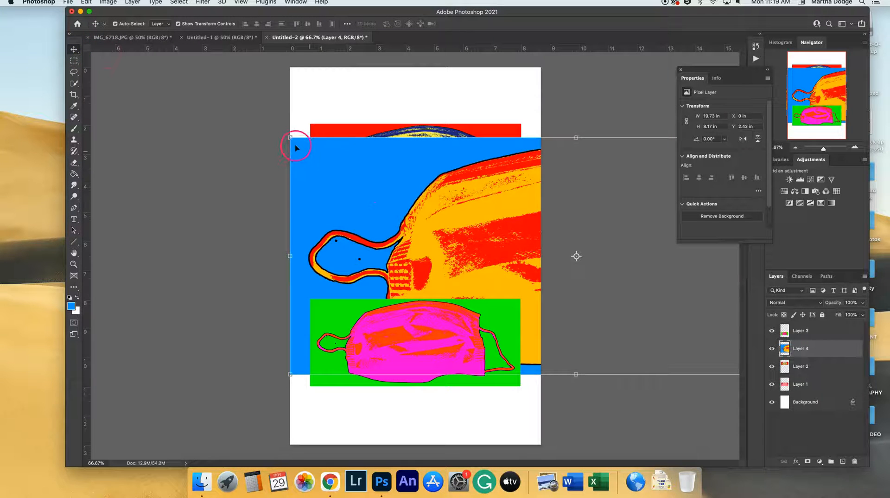
pyautogui.moveTo(290, 138); pyautogui.dragTo(318, 77)
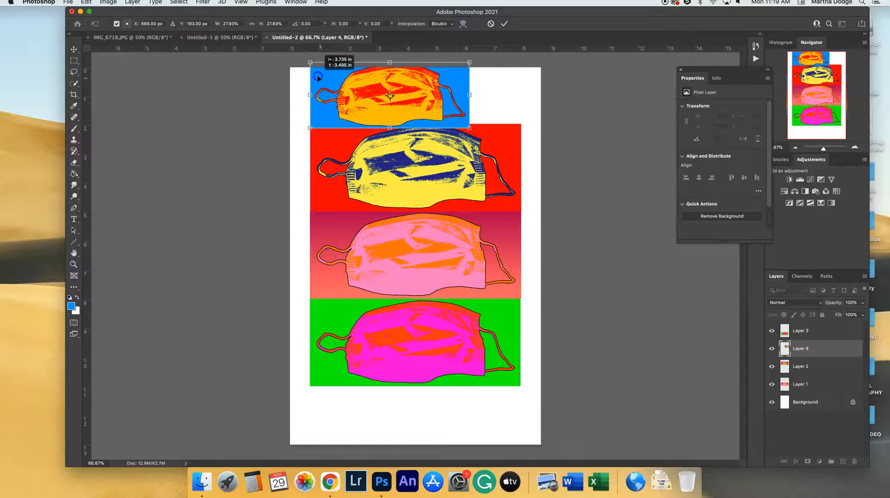
pyautogui.moveTo(468, 127); pyautogui.dragTo(521, 149)
pyautogui.doubleClick(507, 139)
# Shift the three lower mask panels down the page, then move the blue panel down to sit directly above them
pyautogui.moveTo(298, 193); pyautogui.dragTo(457, 409)
pyautogui.moveTo(429, 260); pyautogui.dragTo(433, 302)
pyautogui.moveTo(460, 142); pyautogui.dragTo(459, 147)
pyautogui.click(586, 212)
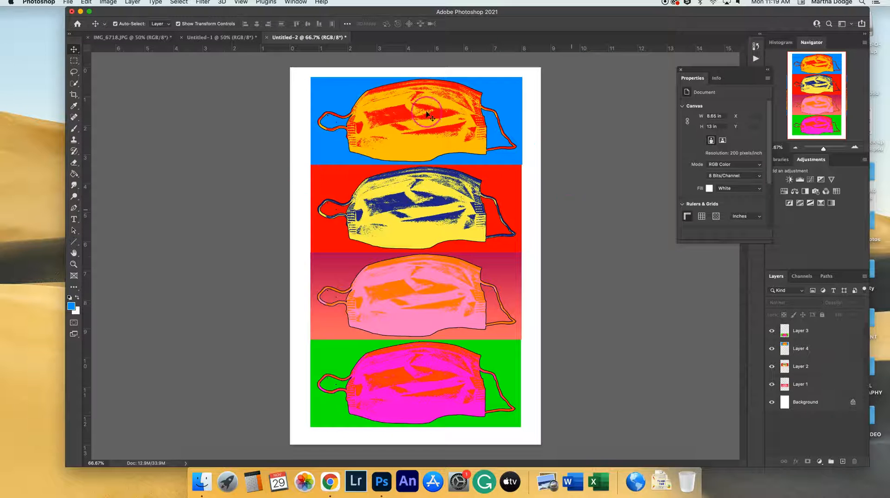
# Crop the Untitled-2 canvas to about 8.02 by 12.86 in, trimming the white side and bottom margins evenly around the panels
pyautogui.click(359, 77)
pyautogui.click(74, 95)
pyautogui.moveTo(289, 257); pyautogui.dragTo(297, 261)
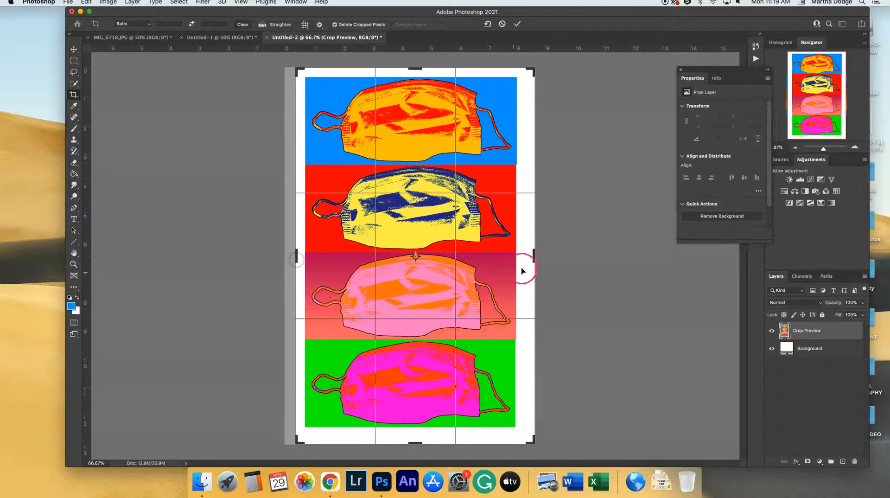
pyautogui.moveTo(533, 255); pyautogui.dragTo(531, 258)
pyautogui.moveTo(414, 447)
pyautogui.mouseDown()
pyautogui.moveTo(419, 436)
pyautogui.moveTo(417, 443)
pyautogui.mouseUp()
pyautogui.press('Return')
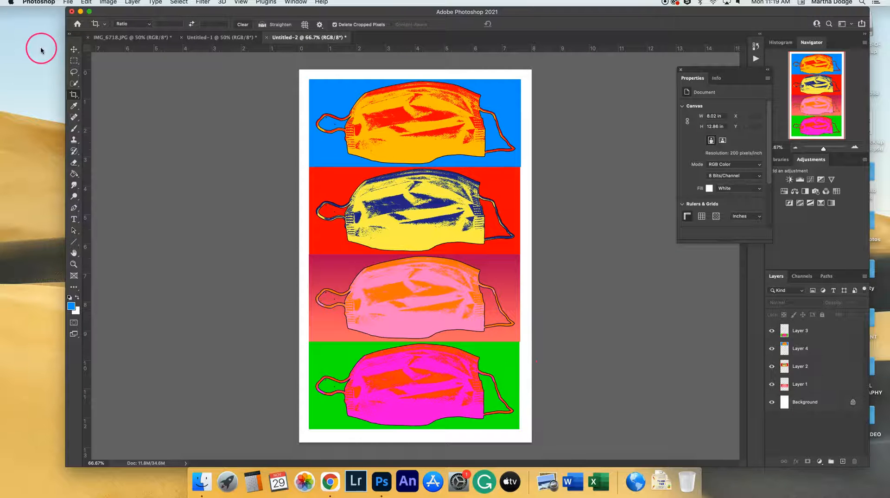
# Nudge the green mask panel on Layer 3 slightly down and back up with the Move tool, then deselect it
pyautogui.click(74, 49)
pyautogui.click(453, 373)
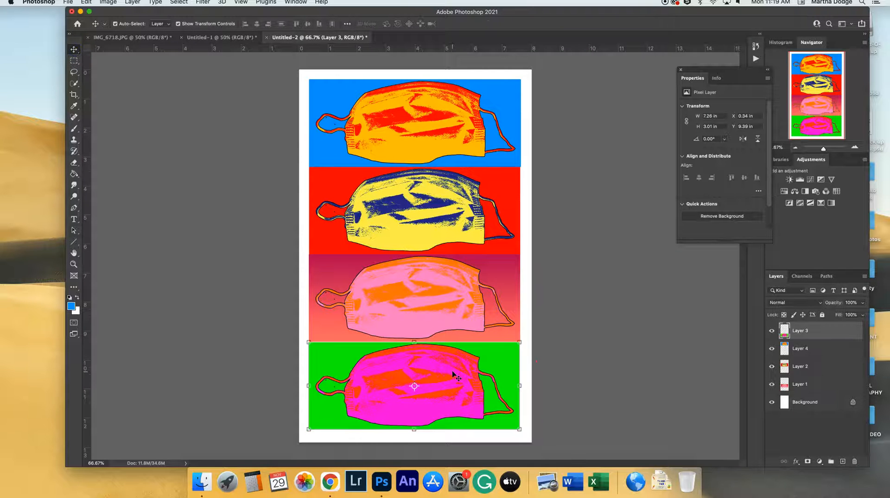
pyautogui.press('Down')
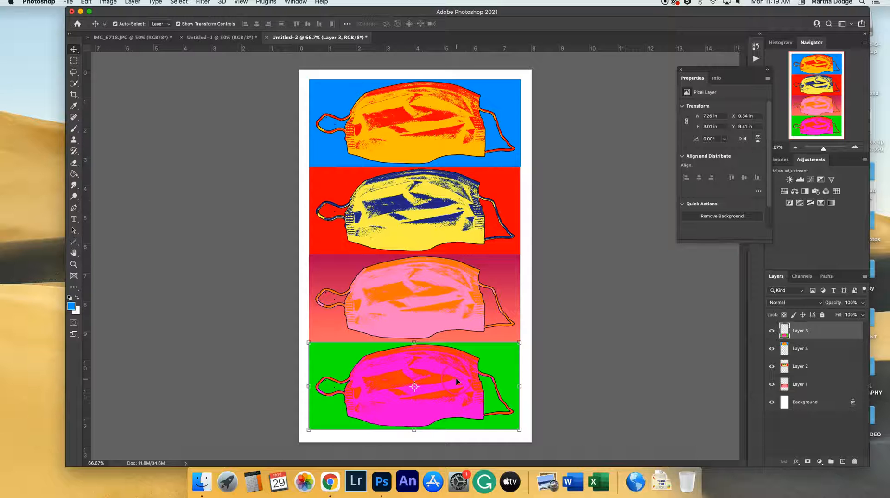
pyautogui.press('Up')
pyautogui.press('Up')
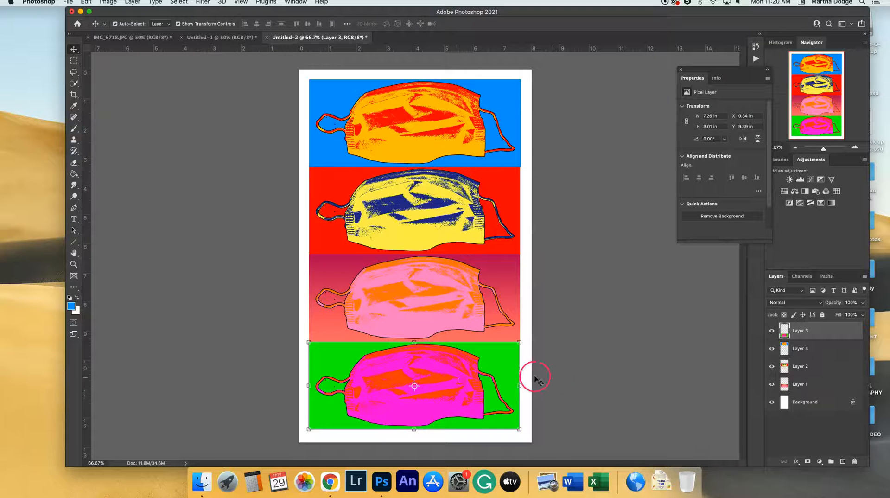
pyautogui.click(613, 397)
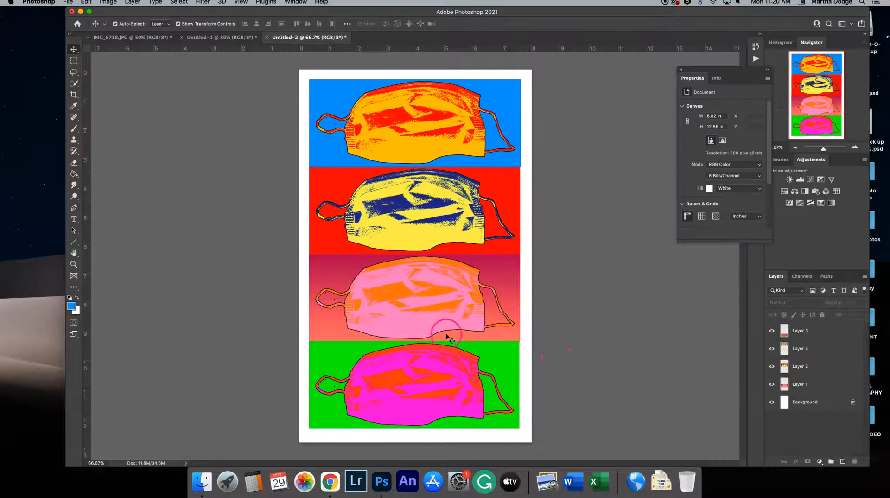
# Return to Untitled-1 and undo the flattening to recover the separate layers, keeping Gradient Map 1 clipped above Layer 1
pyautogui.click(208, 41)
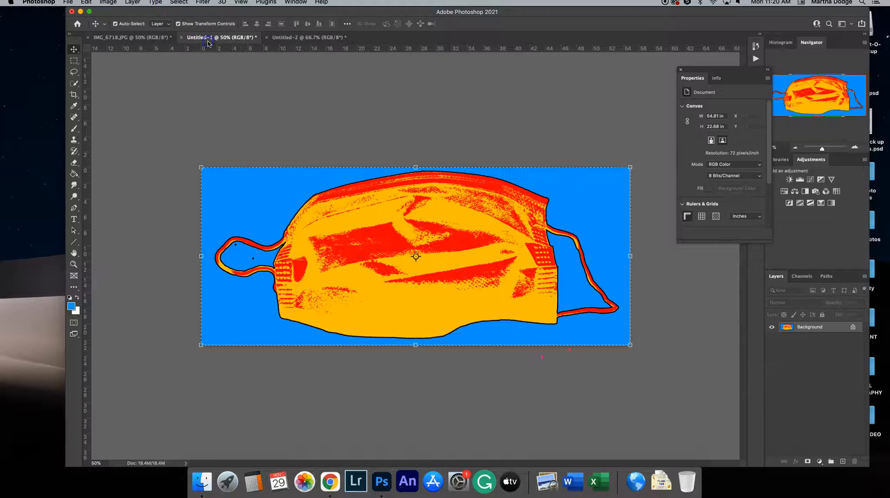
pyautogui.moveTo(731, 71); pyautogui.dragTo(718, 61)
pyautogui.click(810, 328)
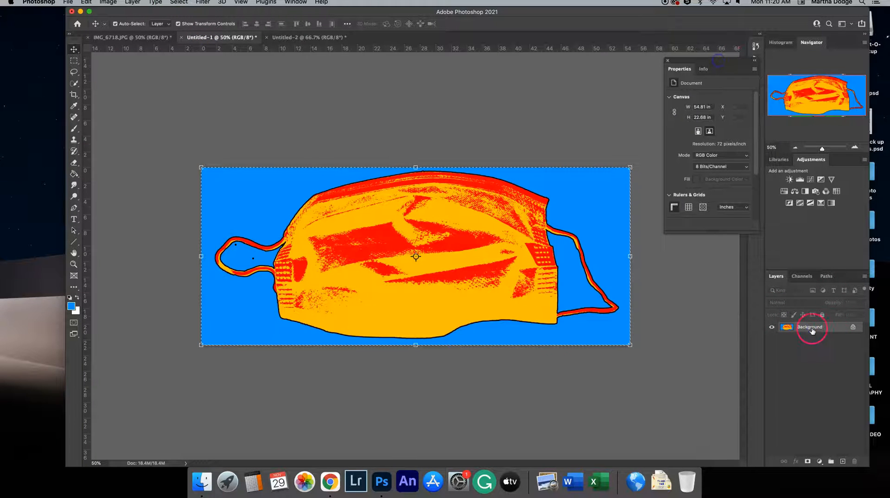
pyautogui.moveTo(809, 328)
pyautogui.mouseDown()
pyautogui.moveTo(701, 272)
pyautogui.moveTo(638, 293)
pyautogui.moveTo(806, 328)
pyautogui.mouseUp()
pyautogui.press('super+z')
pyautogui.press('super+z')
pyautogui.moveTo(799, 355)
pyautogui.mouseDown()
pyautogui.moveTo(798, 411)
pyautogui.moveTo(777, 413)
pyautogui.moveTo(799, 318)
pyautogui.mouseUp()
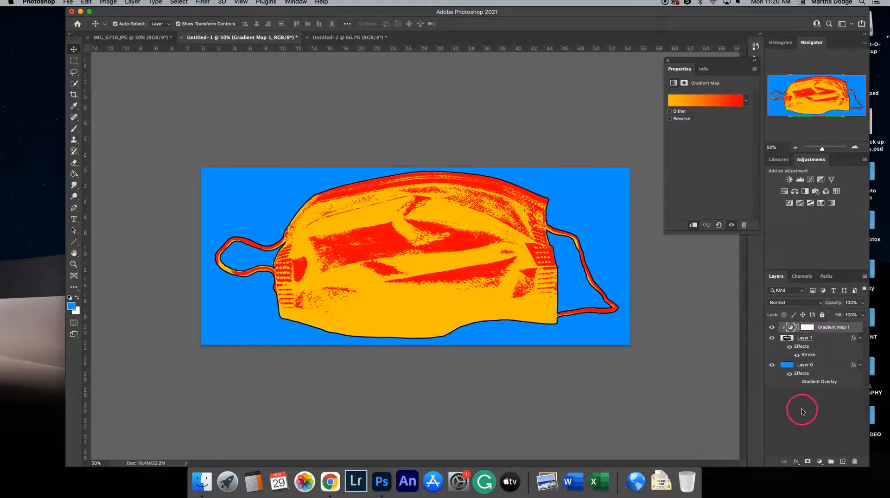
# Fill the blue background on Layer 0 with bright green using the Paint Bucket
pyautogui.click(786, 365)
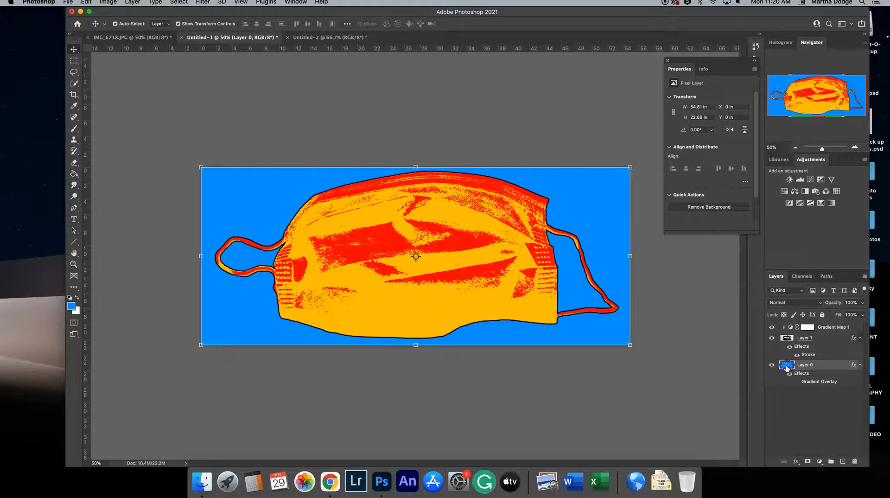
pyautogui.click(73, 306)
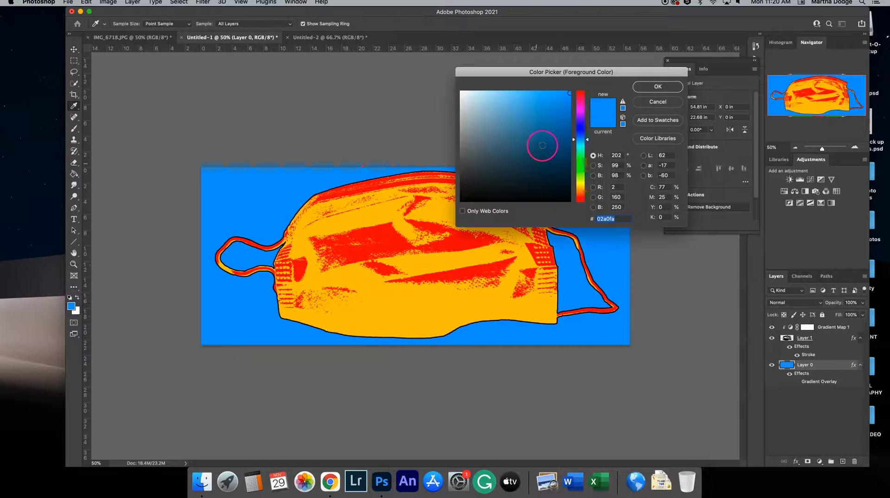
pyautogui.click(580, 165)
pyautogui.click(658, 86)
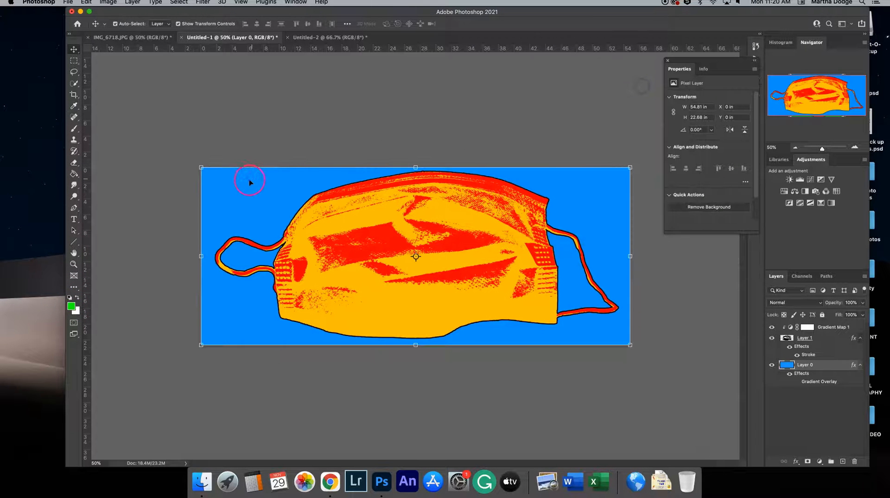
pyautogui.click(74, 175)
pyautogui.click(206, 188)
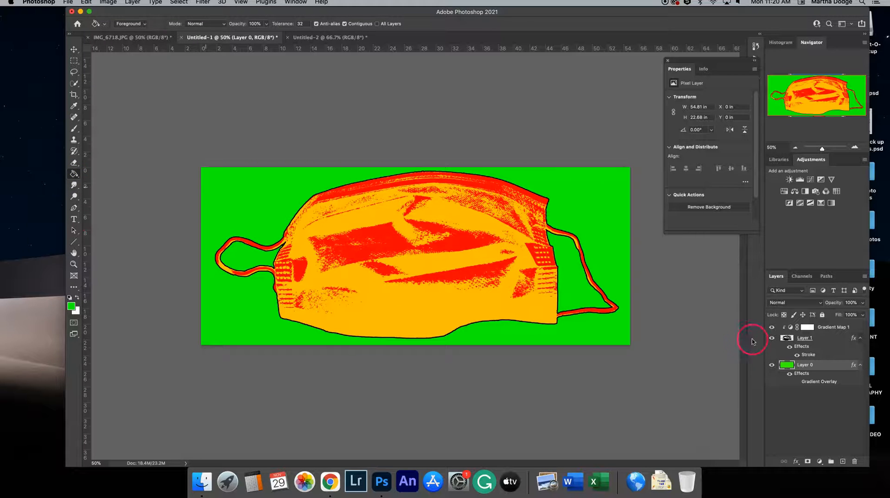
# Change Gradient Map 1 to the Red, Violet, Yellow-Green preset and move its middle violet stop to 63%
pyautogui.click(804, 327)
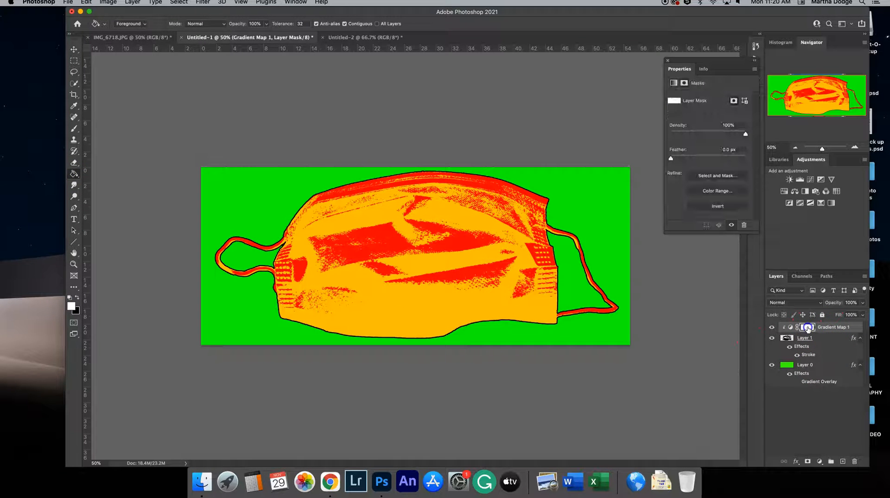
pyautogui.click(675, 83)
pyautogui.click(701, 101)
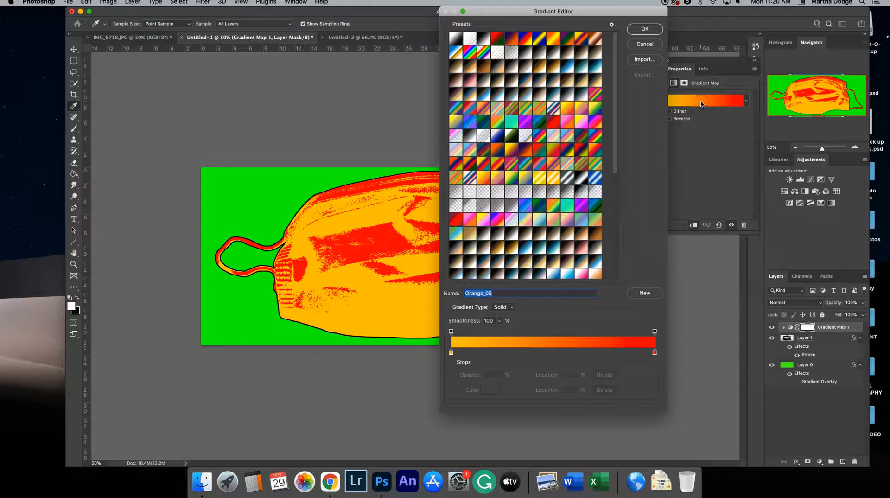
pyautogui.click(577, 148)
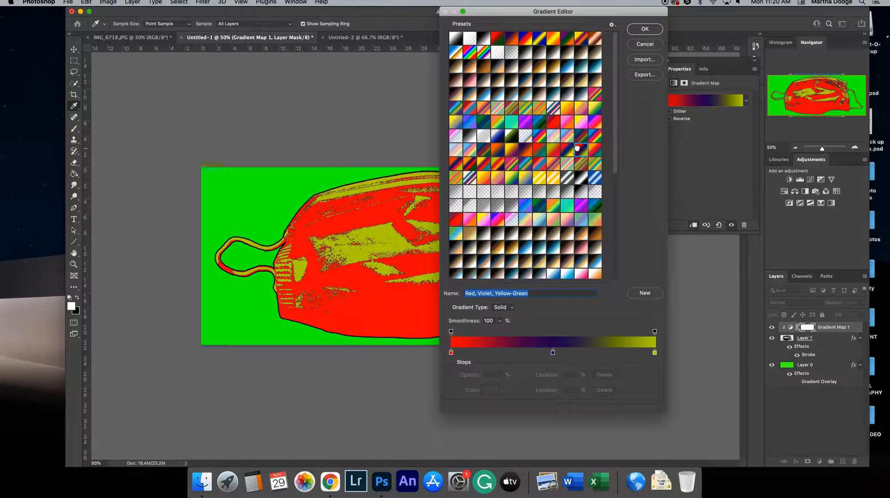
pyautogui.moveTo(553, 355); pyautogui.dragTo(580, 353)
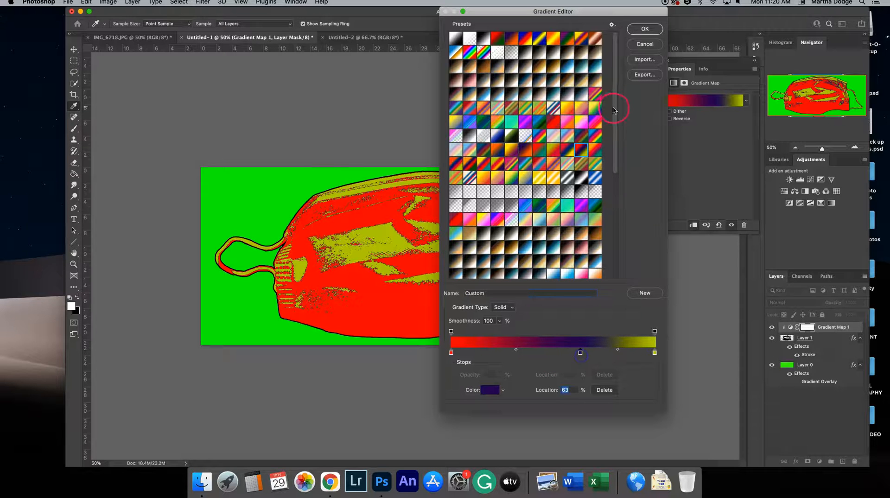
pyautogui.click(644, 30)
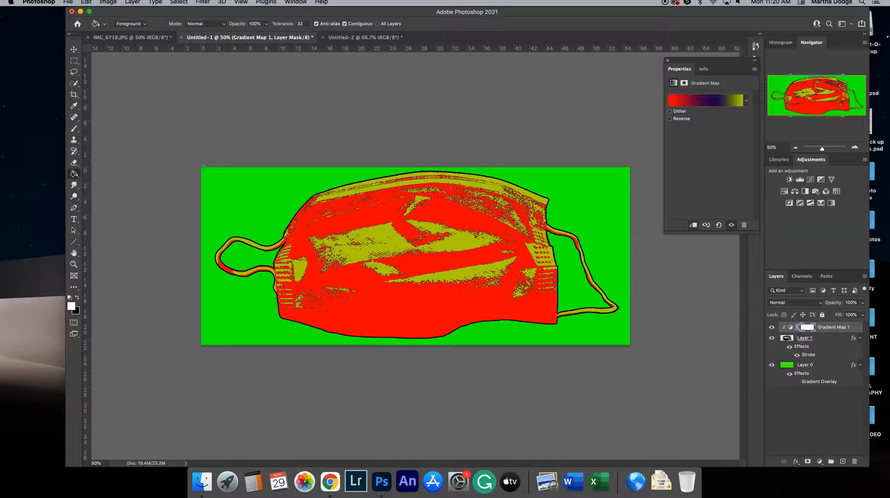
pyautogui.click(132, 3)
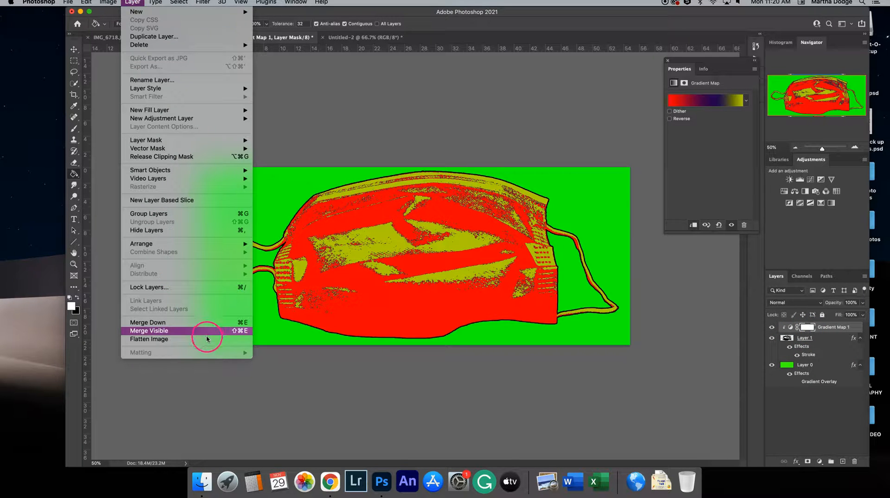
pyautogui.click(362, 39)
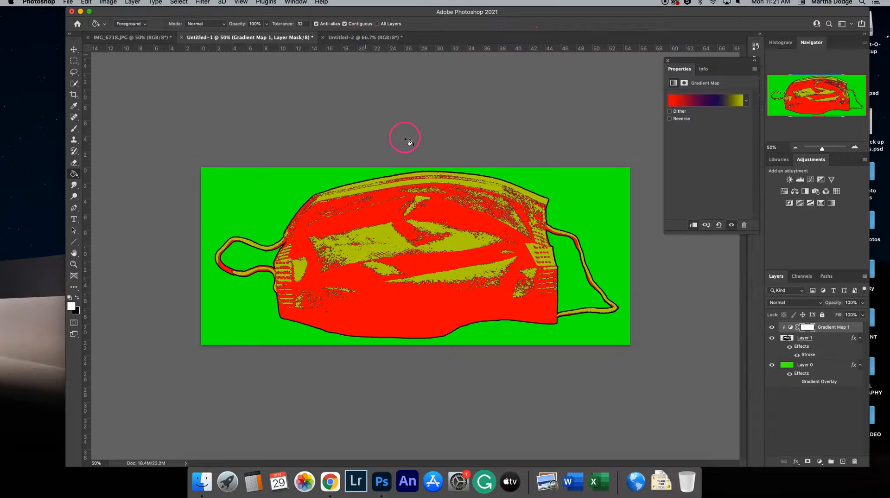